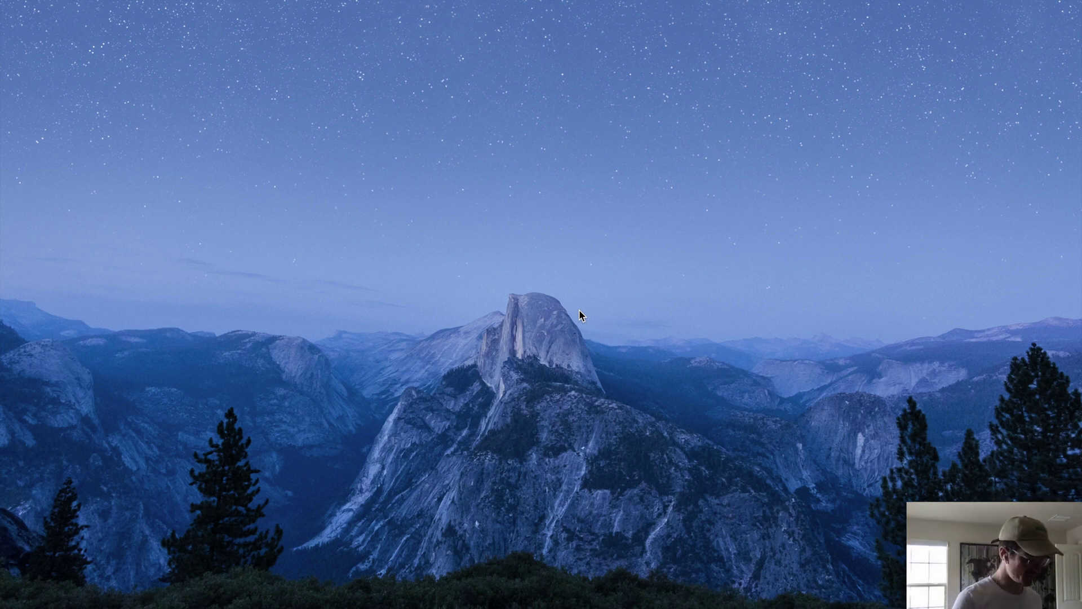
Enter ~/Library/Preferences in Spotlight to reach the user's Preferences folder
{"action": "key", "text": "super+space"}
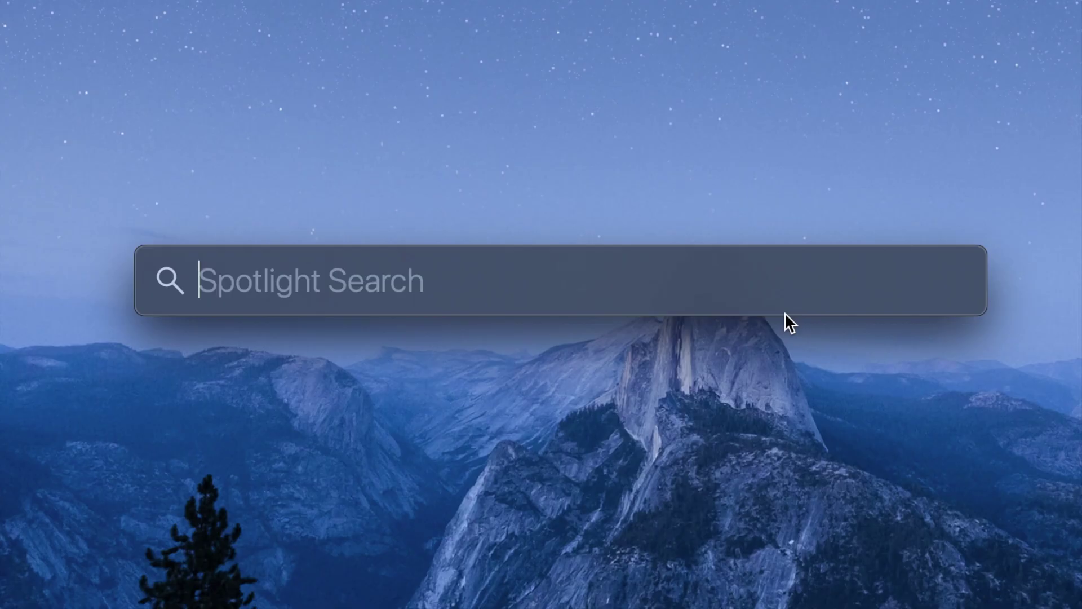
{"action": "type", "text": "~"}
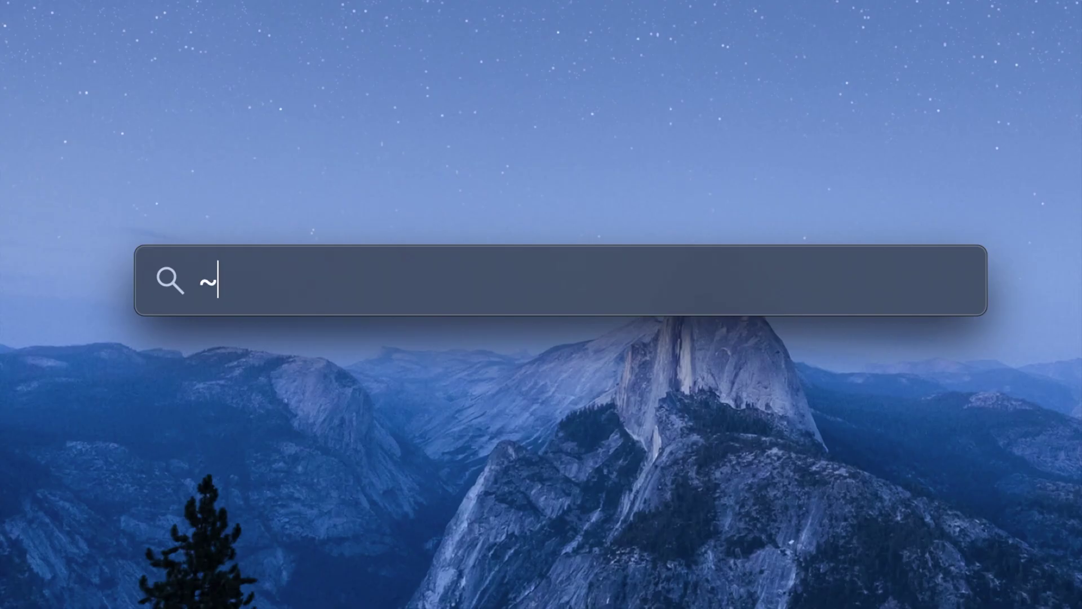
{"action": "type", "text": "/Library"}
{"action": "key", "text": "BackSpace"}
{"action": "type", "text": "ry/Prefre"}
{"action": "key", "text": "BackSpace"}
{"action": "key", "text": "BackSpace"}
{"action": "type", "text": "e"}
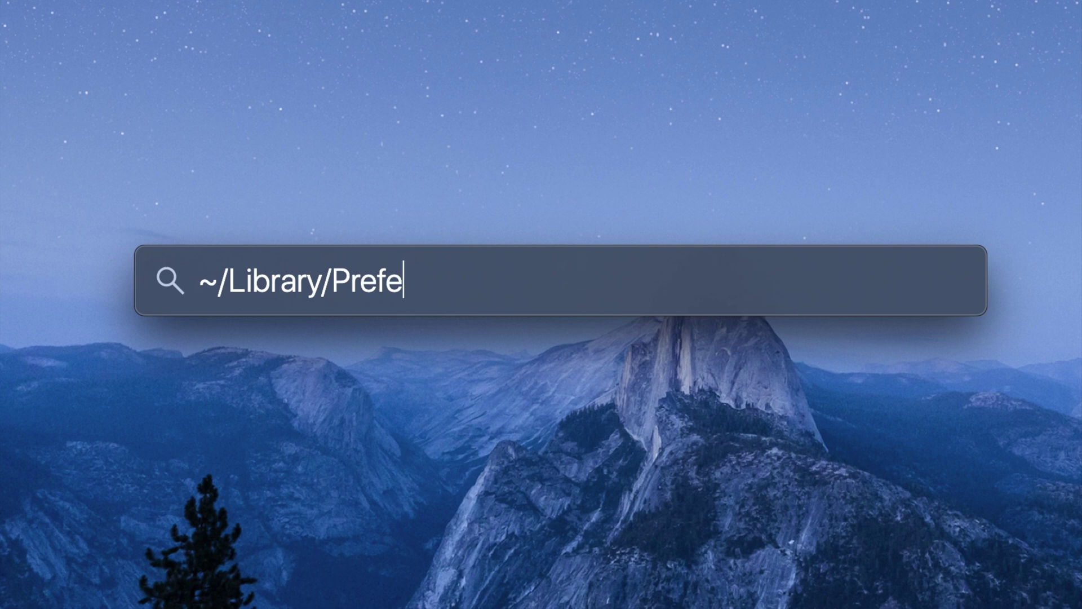
{"action": "type", "text": "rences"}
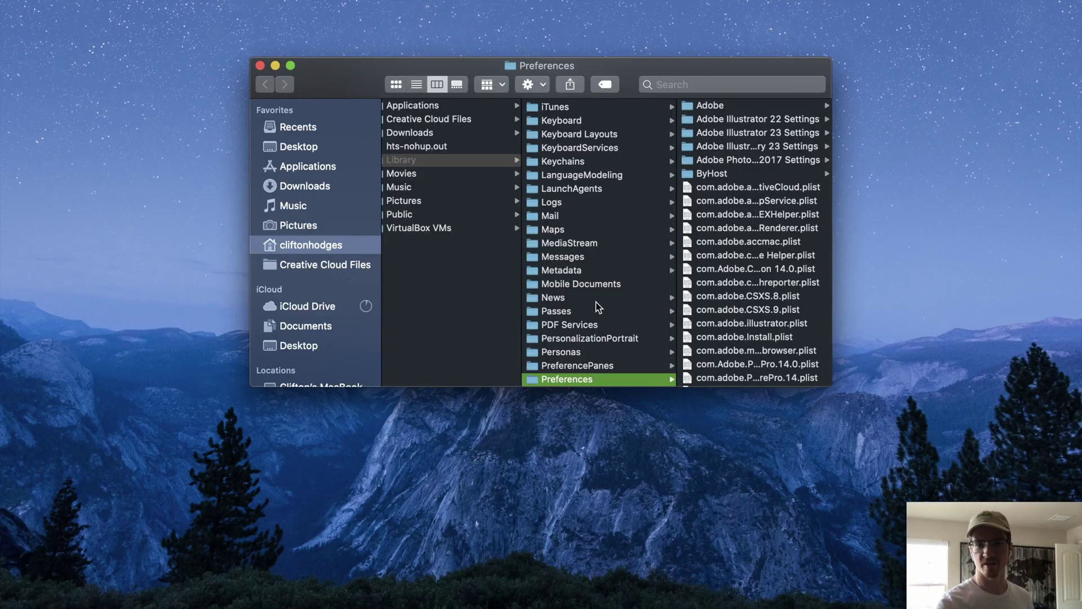
Widen the Finder window and select com.apple.finder.plist in the Preferences folder
{"action": "scroll", "coordinate": [597, 308], "scroll_direction": "down", "scroll_amount": 5}
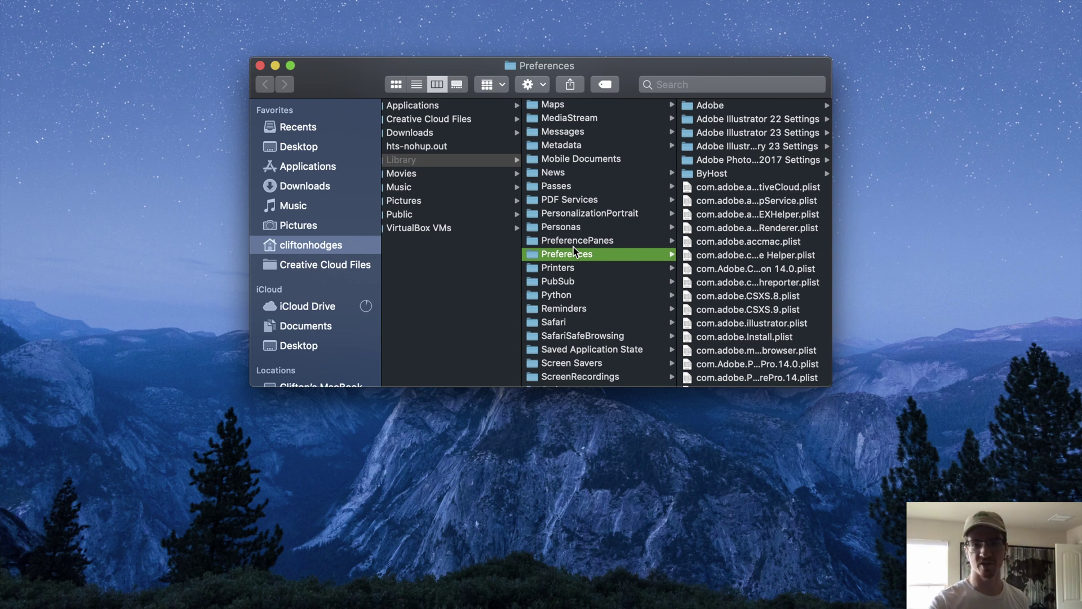
{"action": "scroll", "coordinate": [741, 285], "scroll_direction": "down", "scroll_amount": 5}
{"action": "left_click_drag", "start_coordinate": [837, 279], "coordinate": [1011, 266]}
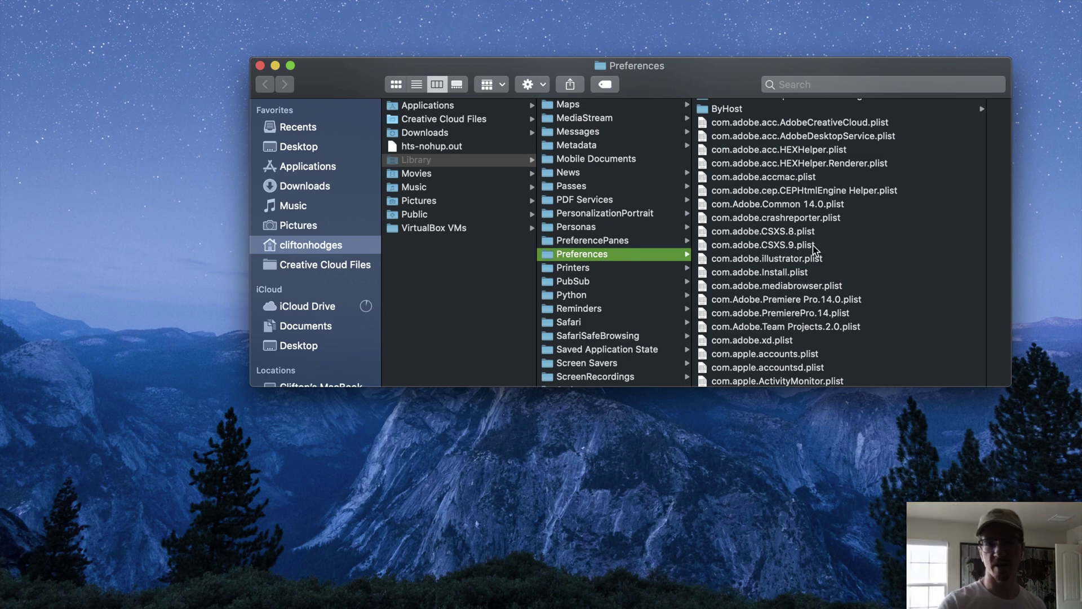
{"action": "scroll", "coordinate": [746, 326], "scroll_direction": "down", "scroll_amount": 3}
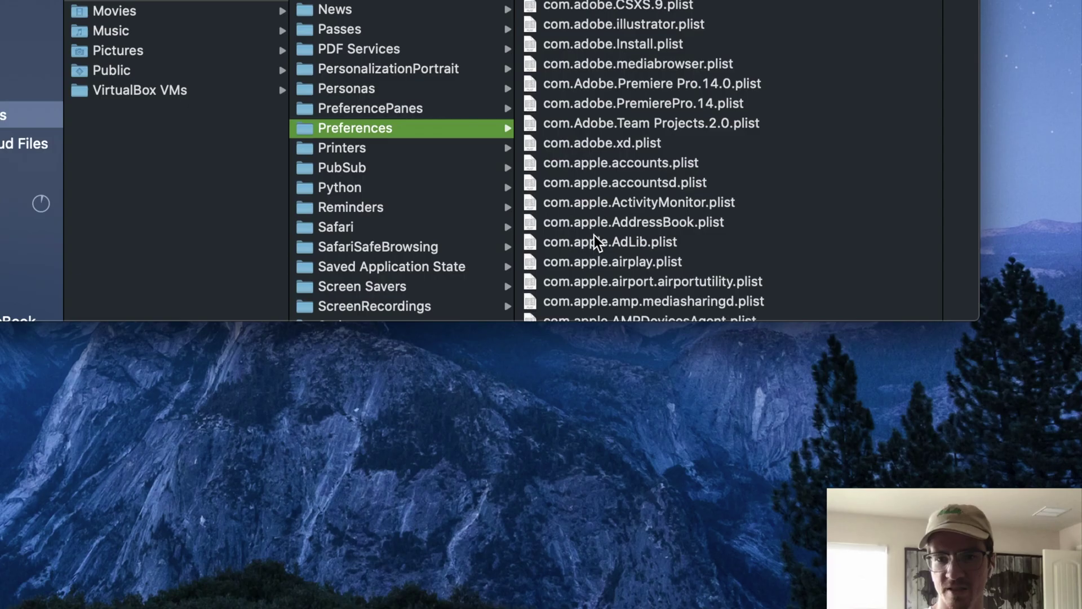
{"action": "scroll", "coordinate": [594, 235], "scroll_direction": "down", "scroll_amount": 15}
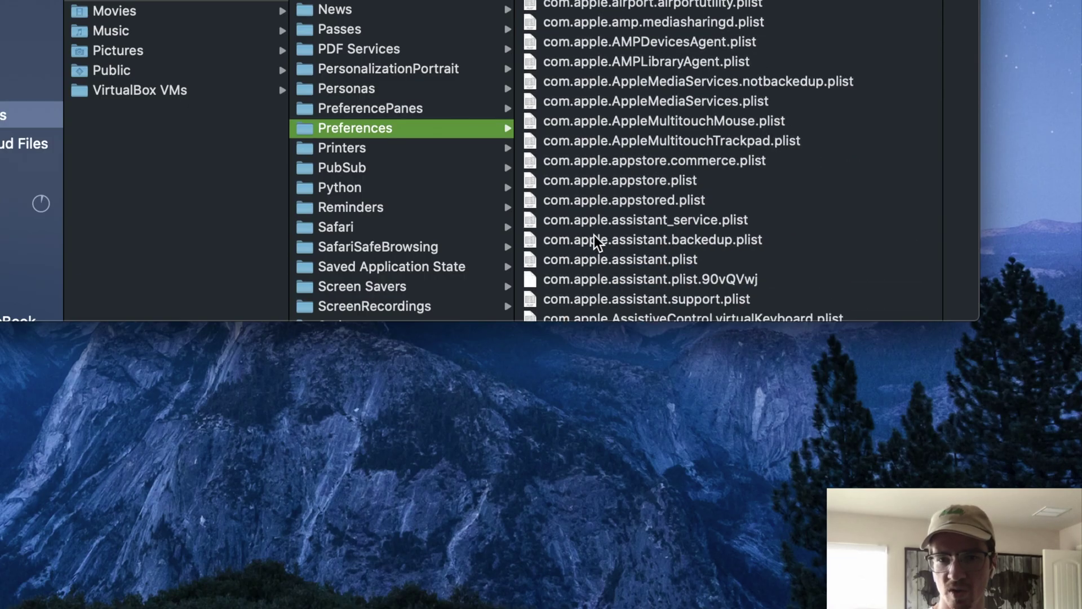
{"action": "scroll", "coordinate": [594, 235], "scroll_direction": "down", "scroll_amount": 16}
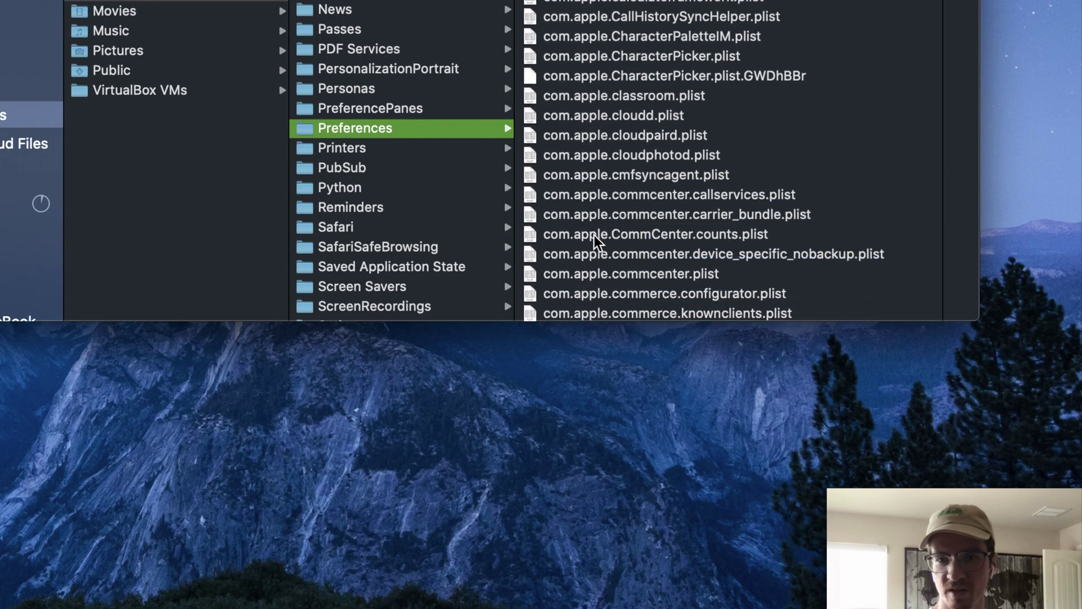
{"action": "scroll", "coordinate": [594, 235], "scroll_direction": "down", "scroll_amount": 16}
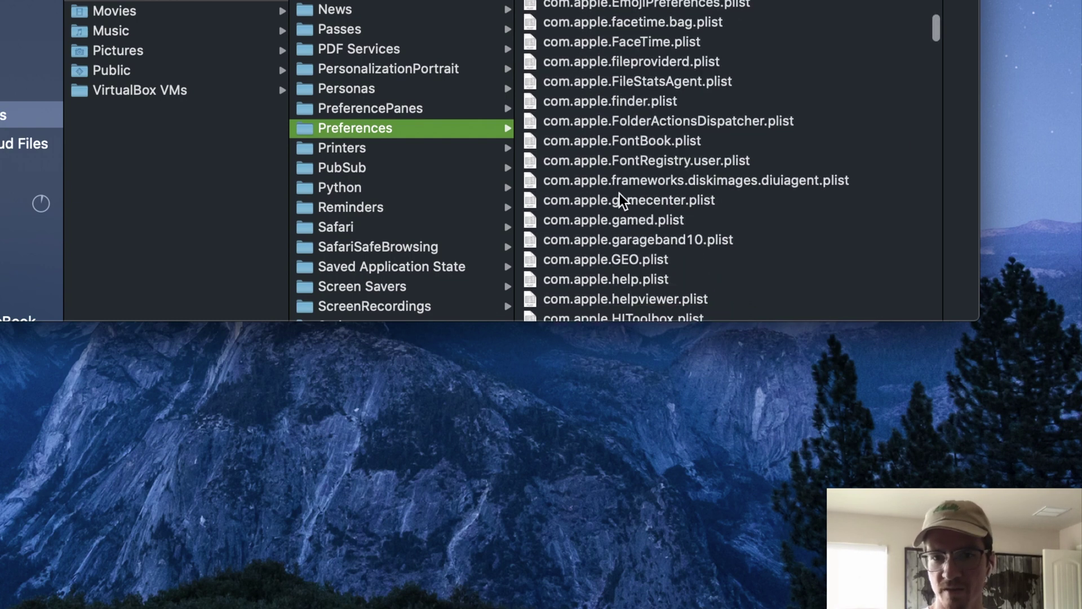
{"action": "left_click", "coordinate": [635, 104]}
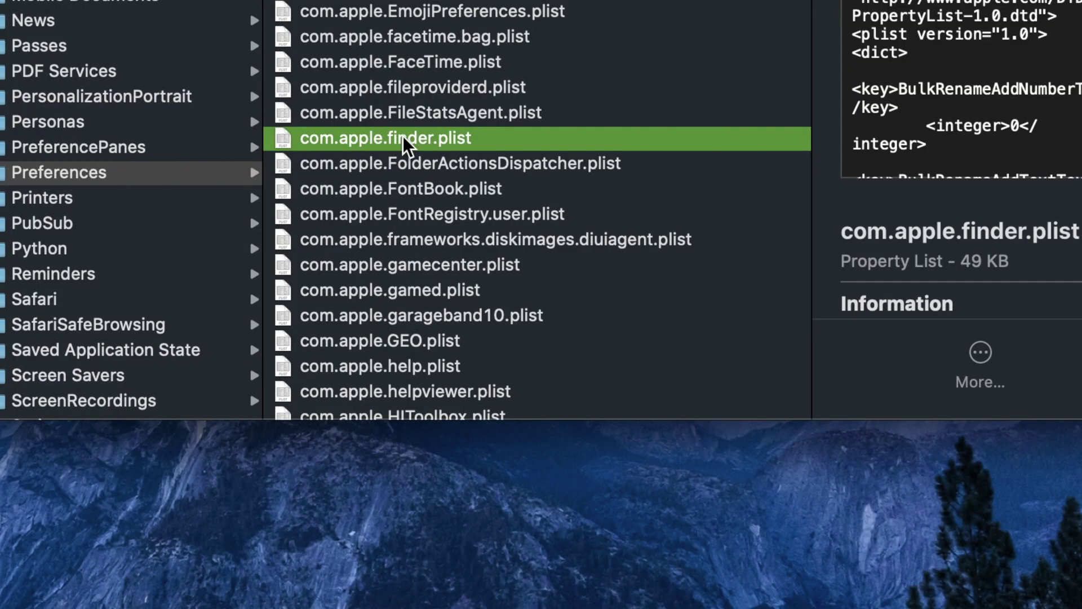
Move com.apple.finder.plist and com.apple.BluetoothFileExchange.plist from Preferences to the Trash
{"action": "right_click", "coordinate": [403, 136]}
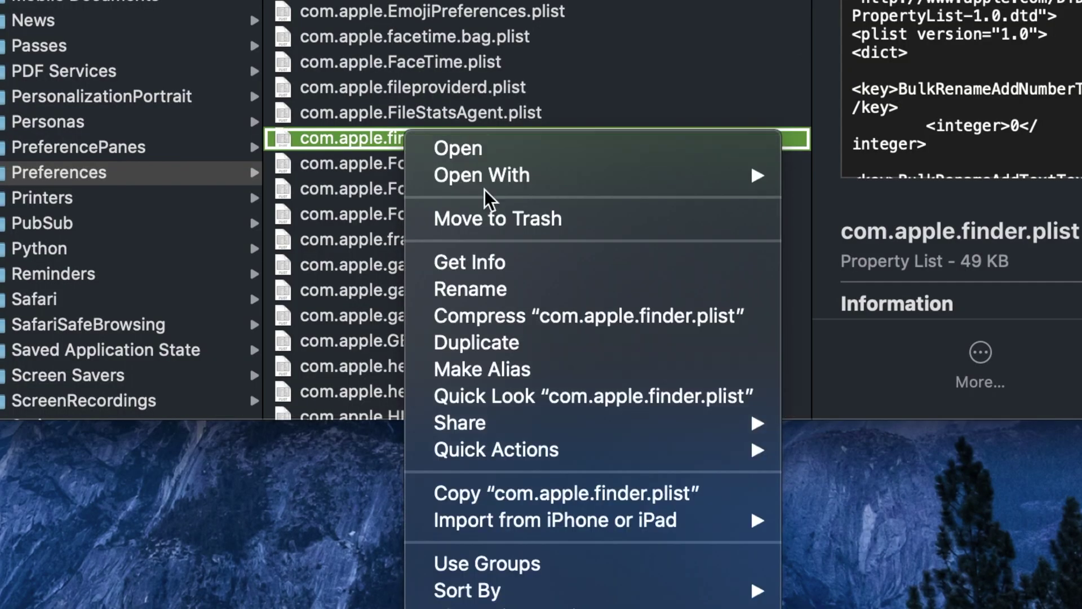
{"action": "left_click", "coordinate": [517, 218]}
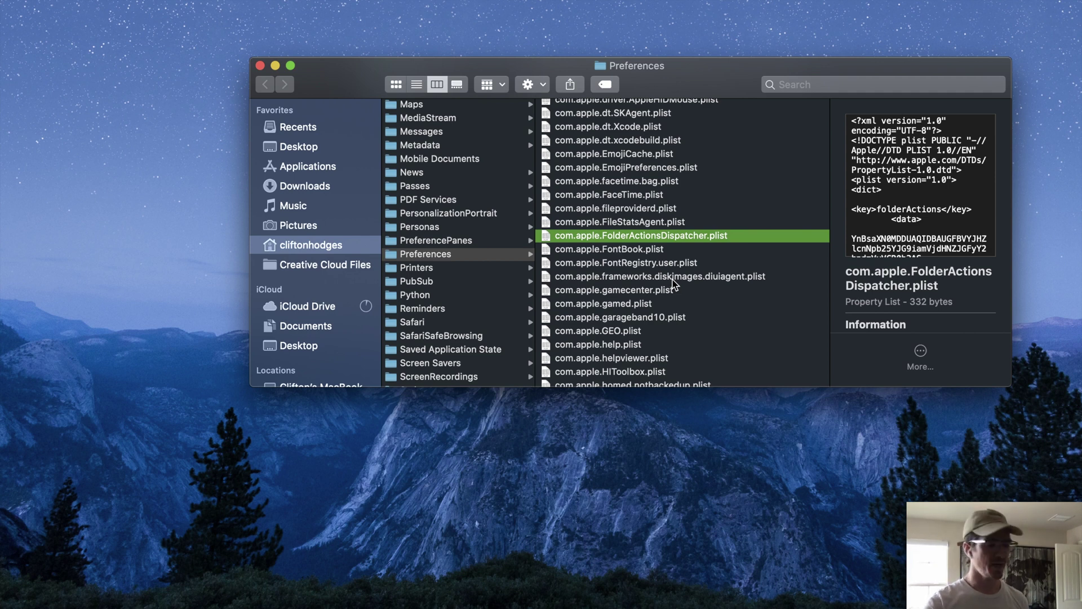
{"action": "scroll", "coordinate": [673, 285], "scroll_direction": "down", "scroll_amount": 2}
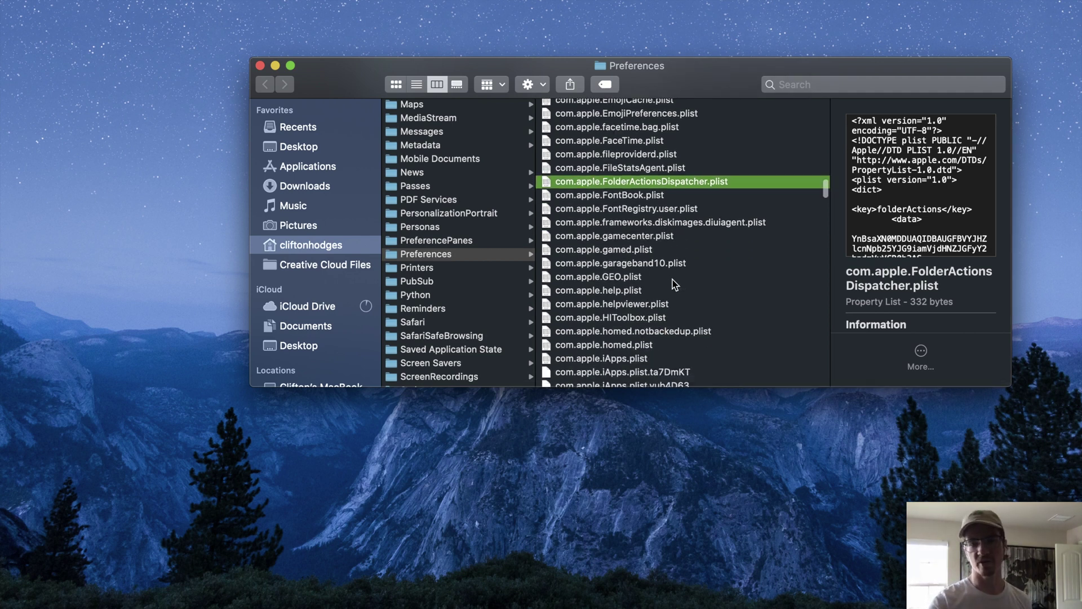
{"action": "scroll", "coordinate": [675, 284], "scroll_direction": "up", "scroll_amount": 3}
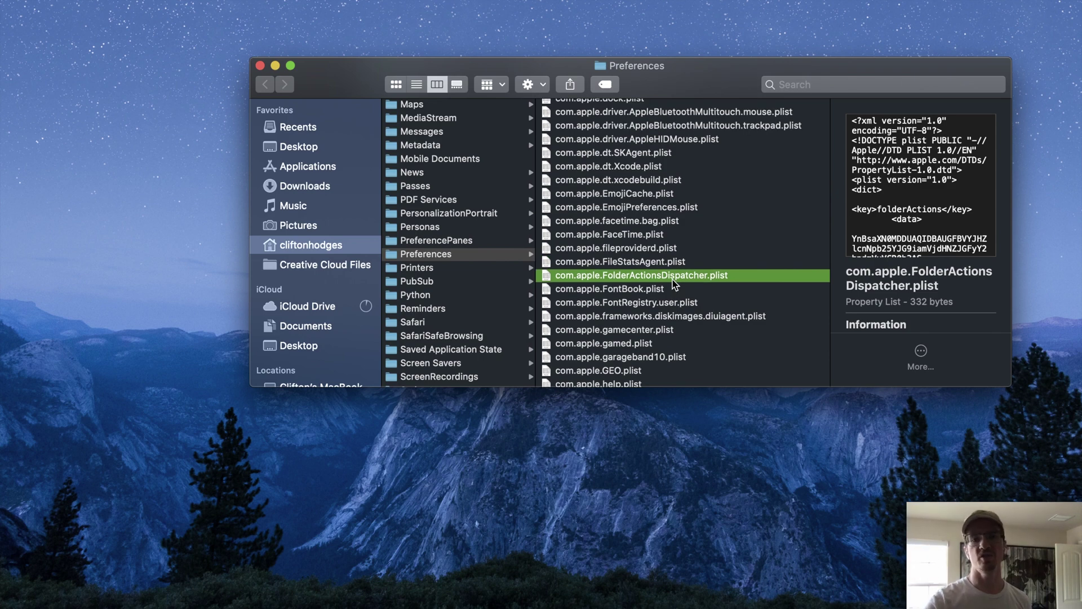
{"action": "scroll", "coordinate": [691, 218], "scroll_direction": "up", "scroll_amount": 15}
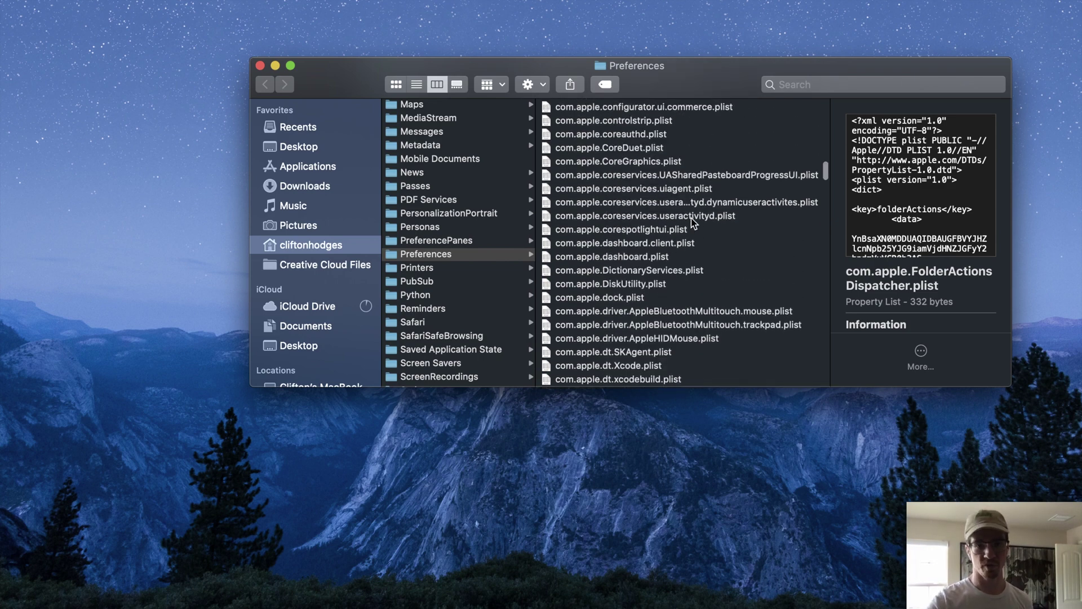
{"action": "left_click", "coordinate": [590, 277]}
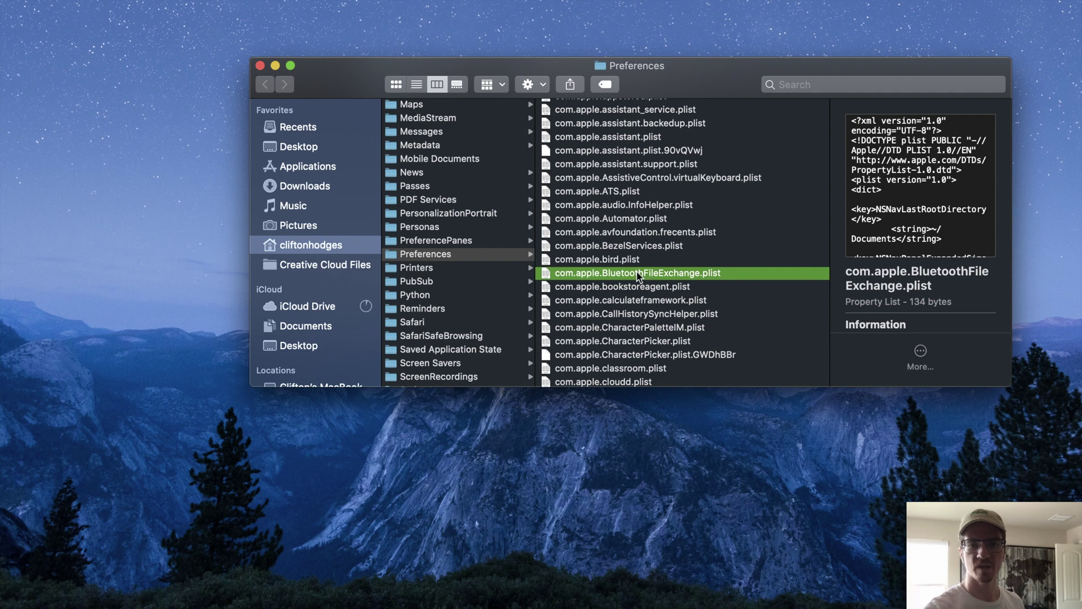
{"action": "right_click", "coordinate": [632, 276]}
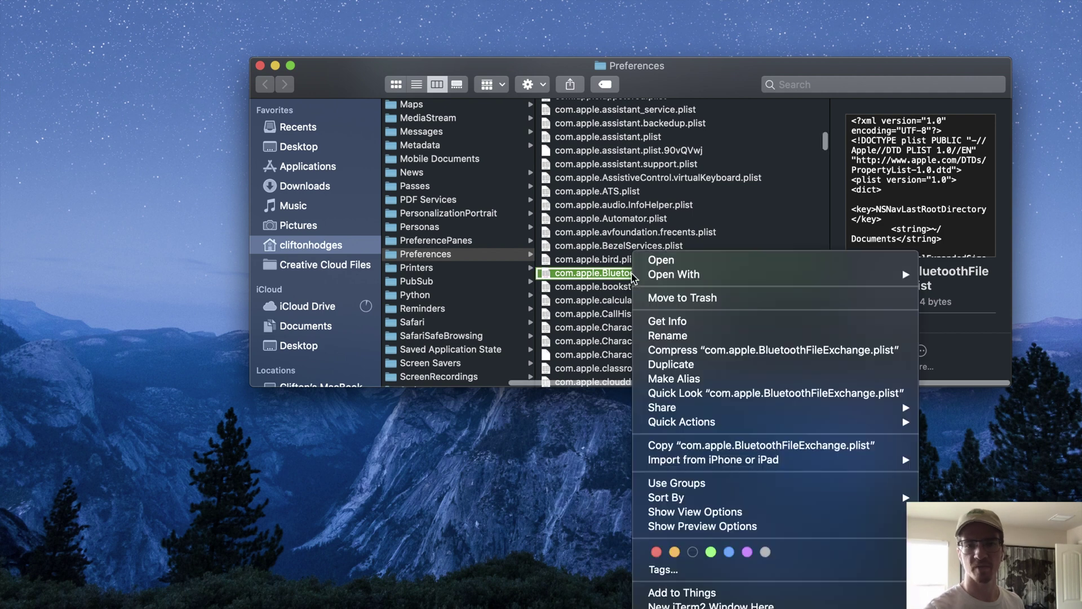
{"action": "left_click", "coordinate": [712, 299]}
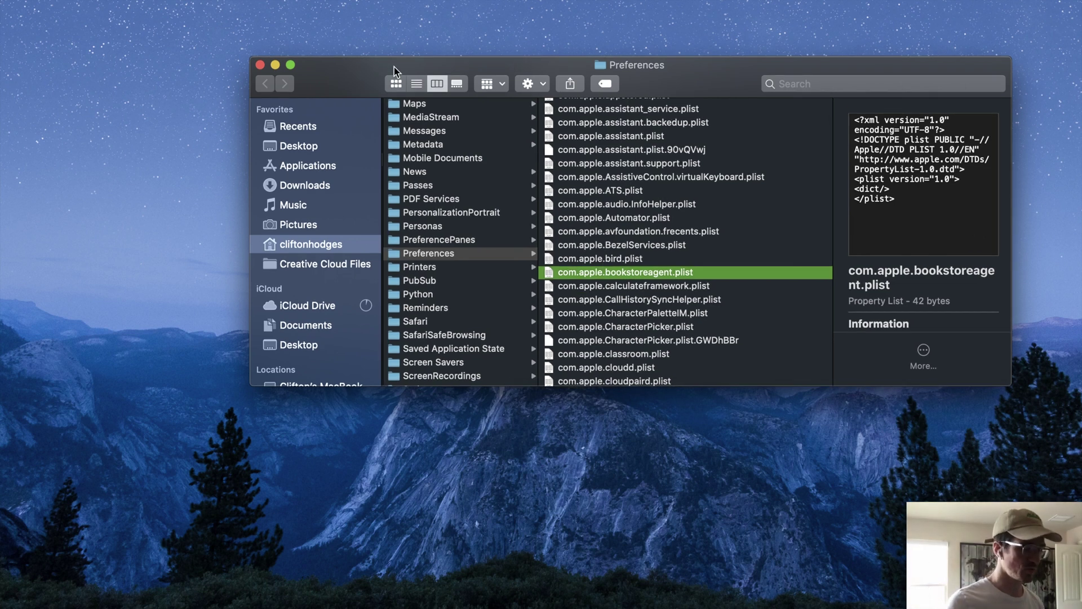
Go to the Library folder's Preferences > ByHost and widen the window and columns
{"action": "left_click", "coordinate": [195, 1]}
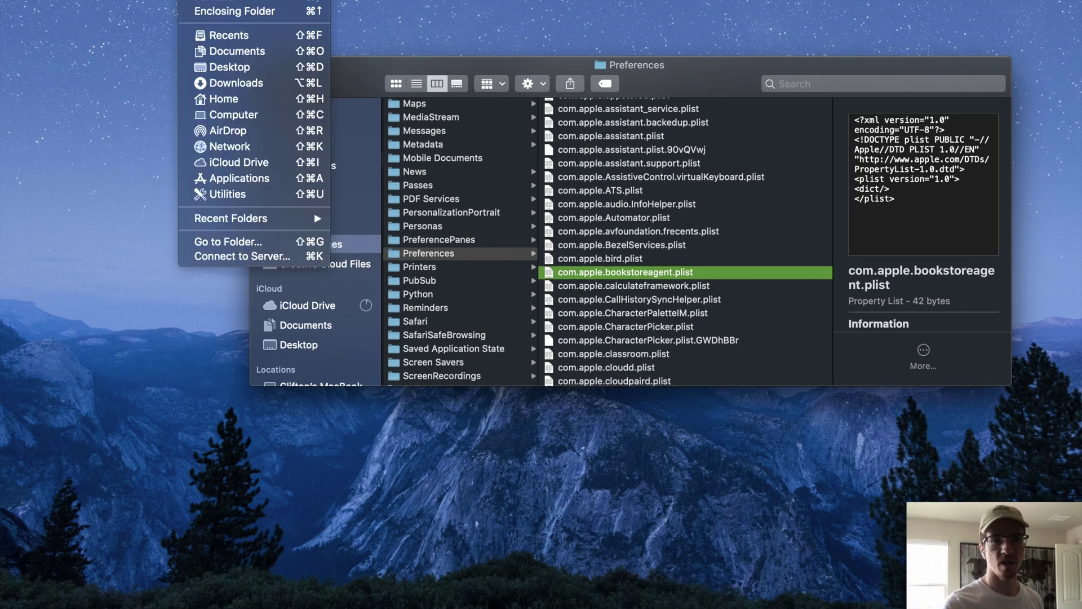
{"action": "left_click", "coordinate": [225, 145]}
{"action": "scroll", "coordinate": [614, 347], "scroll_direction": "up", "scroll_amount": 8}
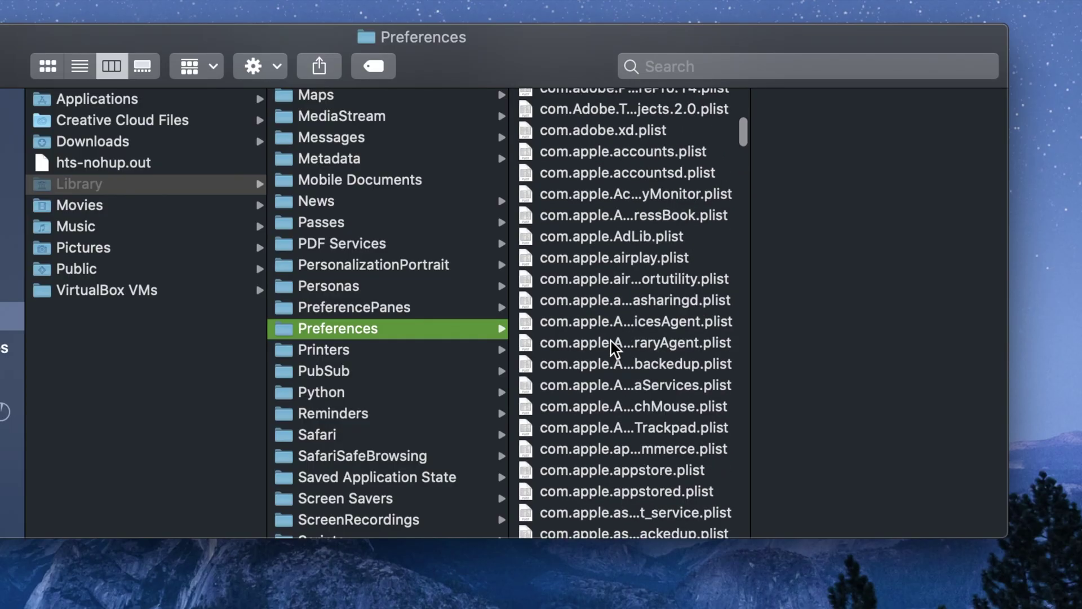
{"action": "scroll", "coordinate": [614, 346], "scroll_direction": "up", "scroll_amount": 5}
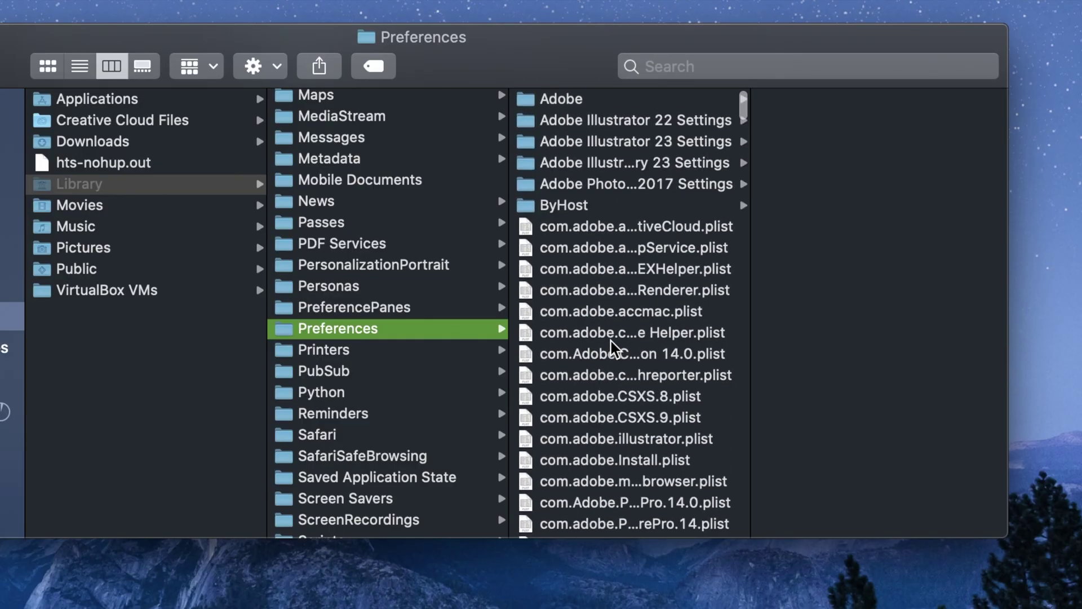
{"action": "left_click", "coordinate": [578, 207]}
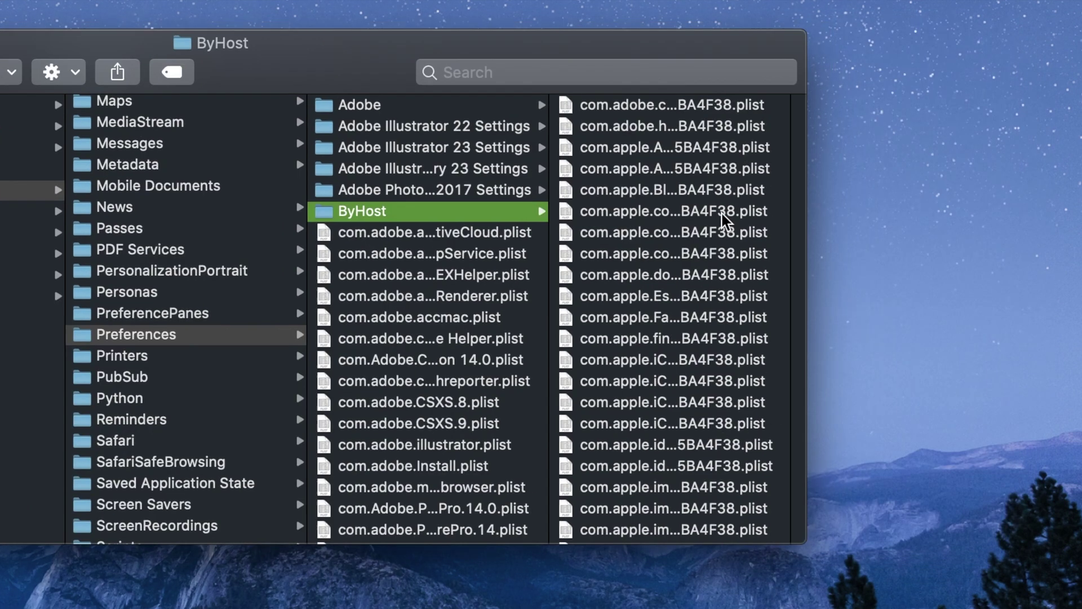
{"action": "left_click_drag", "start_coordinate": [1009, 267], "coordinate": [1081, 268]}
{"action": "left_click_drag", "start_coordinate": [971, 274], "coordinate": [978, 274]}
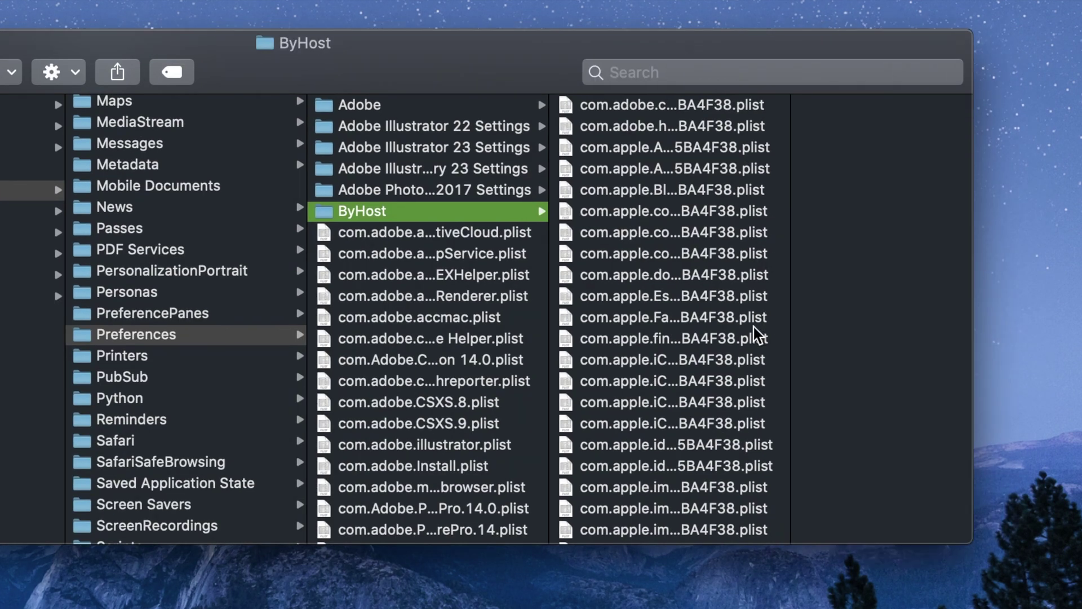
{"action": "left_click_drag", "start_coordinate": [789, 338], "coordinate": [1055, 352]}
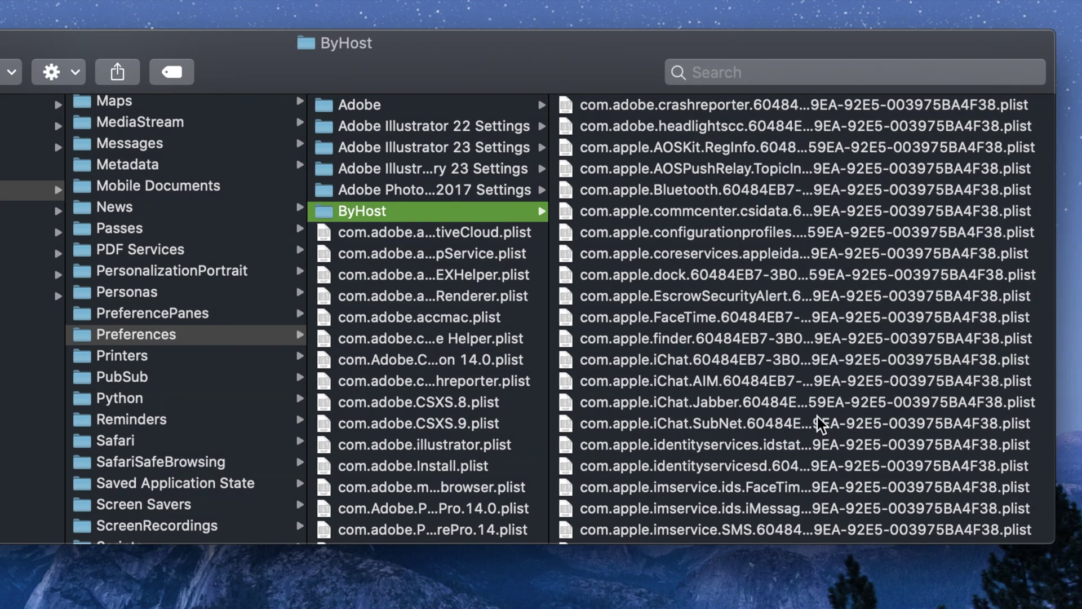
Move the com.apple.Bluetooth preferences file in ByHost to the Trash
{"action": "scroll", "coordinate": [739, 416], "scroll_direction": "down", "scroll_amount": 5}
{"action": "scroll", "coordinate": [733, 416], "scroll_direction": "up", "scroll_amount": 5}
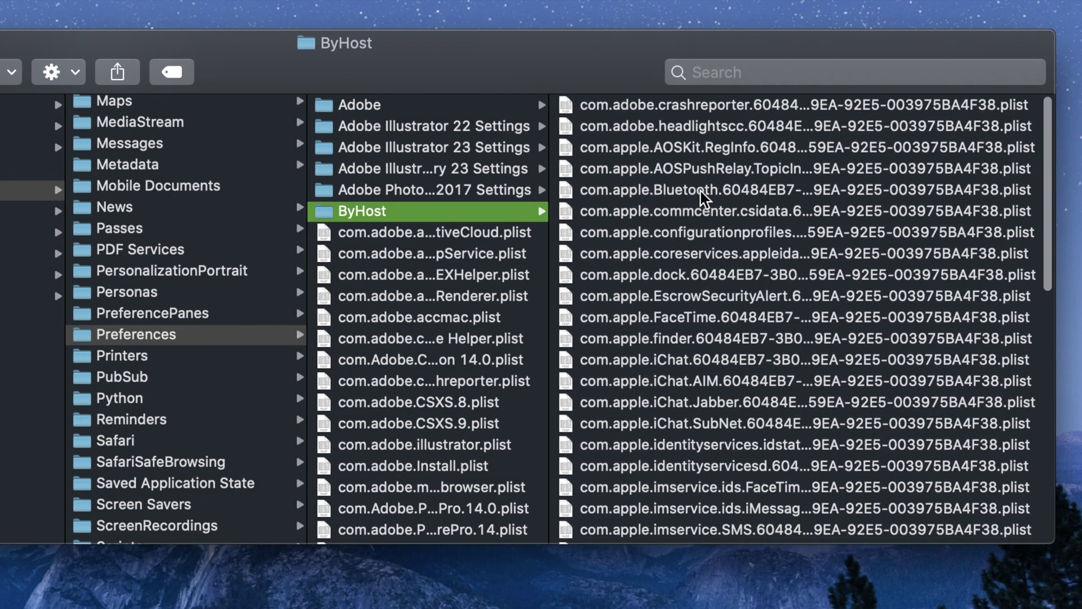
{"action": "left_click", "coordinate": [702, 191]}
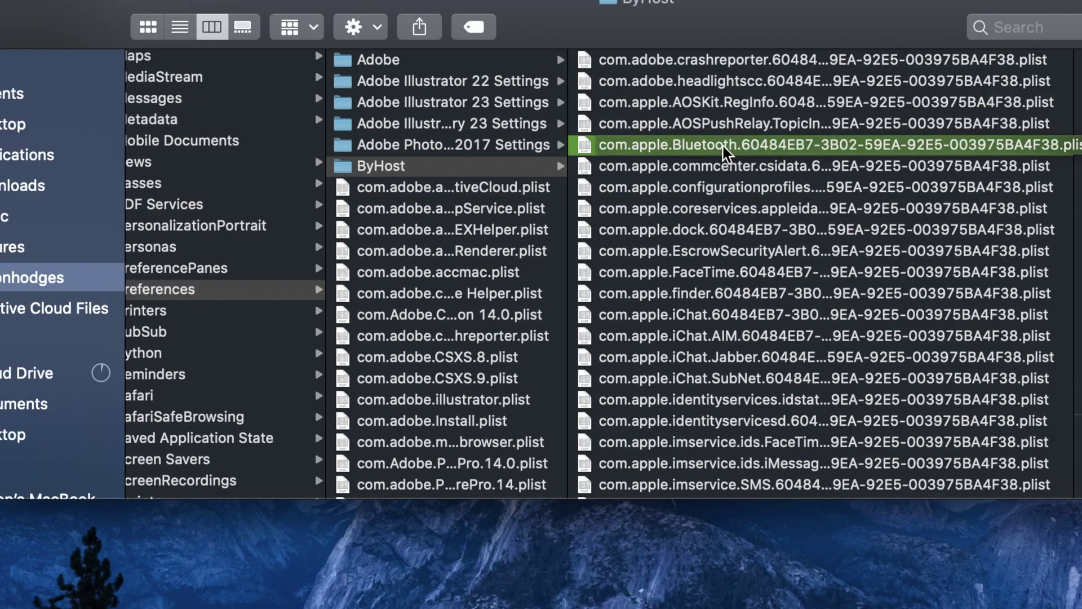
{"action": "right_click", "coordinate": [422, 191]}
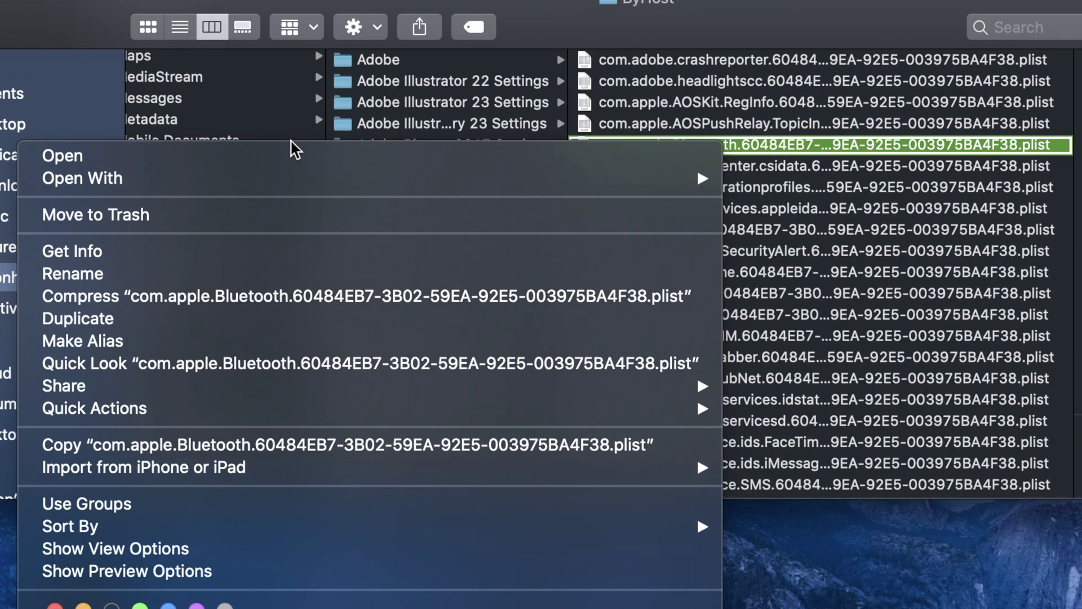
{"action": "left_click", "coordinate": [175, 220]}
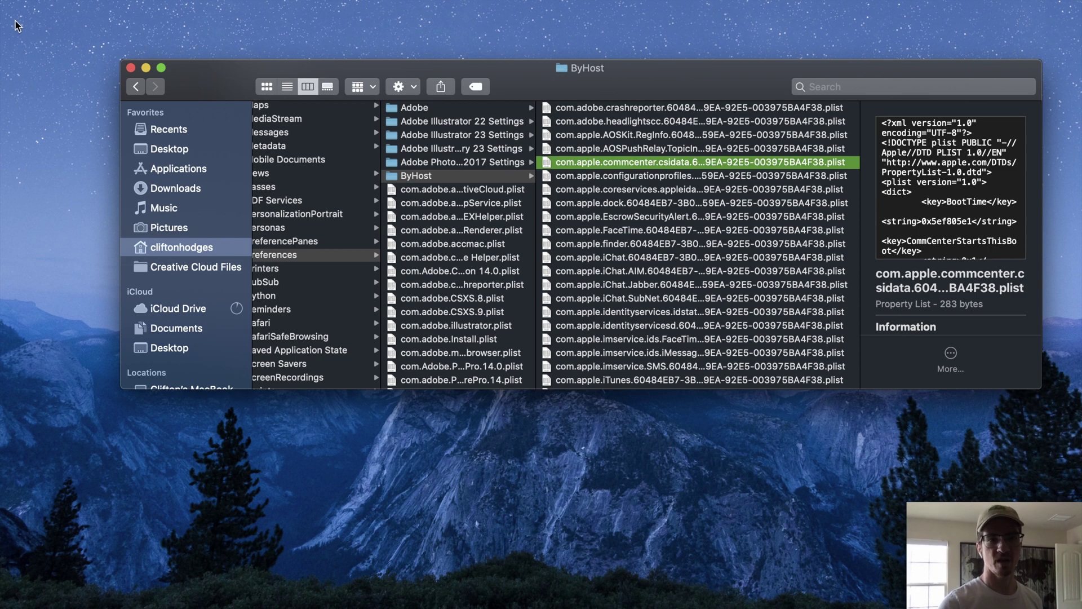
{"action": "left_click", "coordinate": [17, 1]}
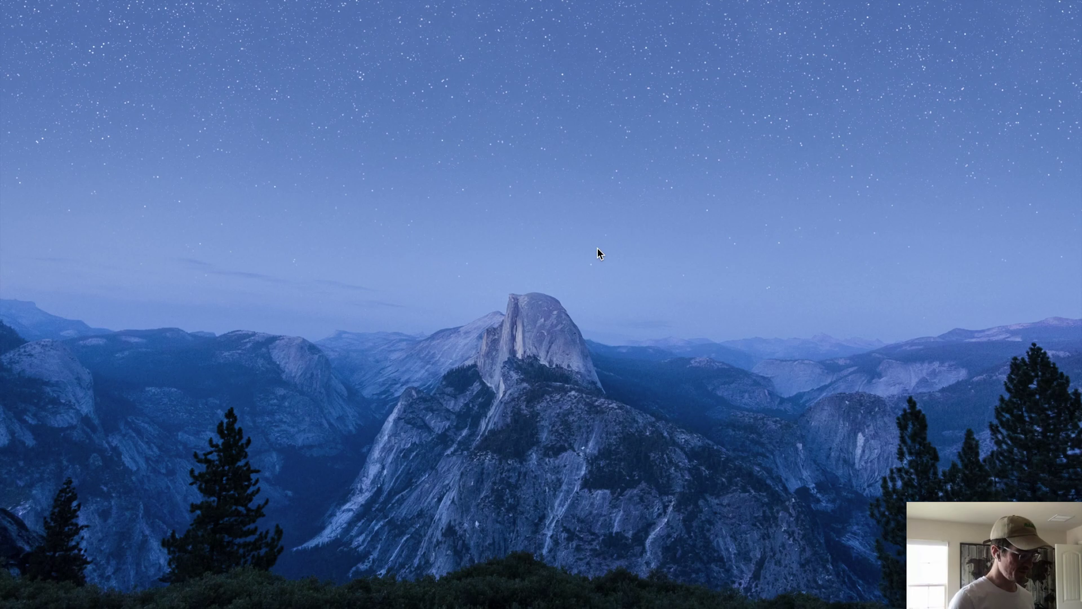
Launch Terminal from Spotlight and decline the oh-my-zsh update prompt
{"action": "key", "text": "super+space"}
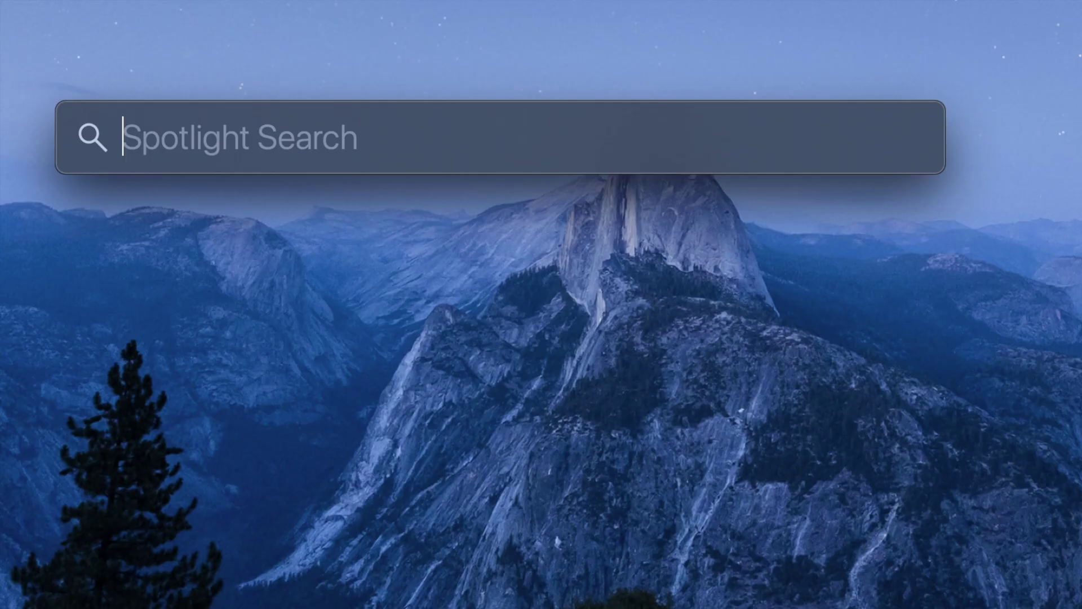
{"action": "type", "text": "terminal"}
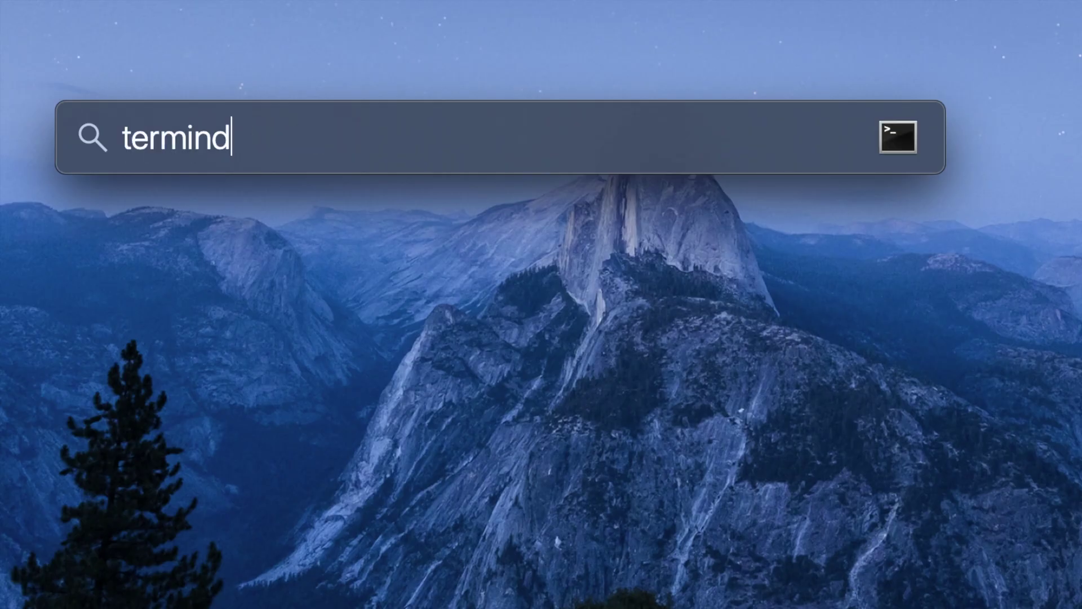
{"action": "key", "text": "Down"}
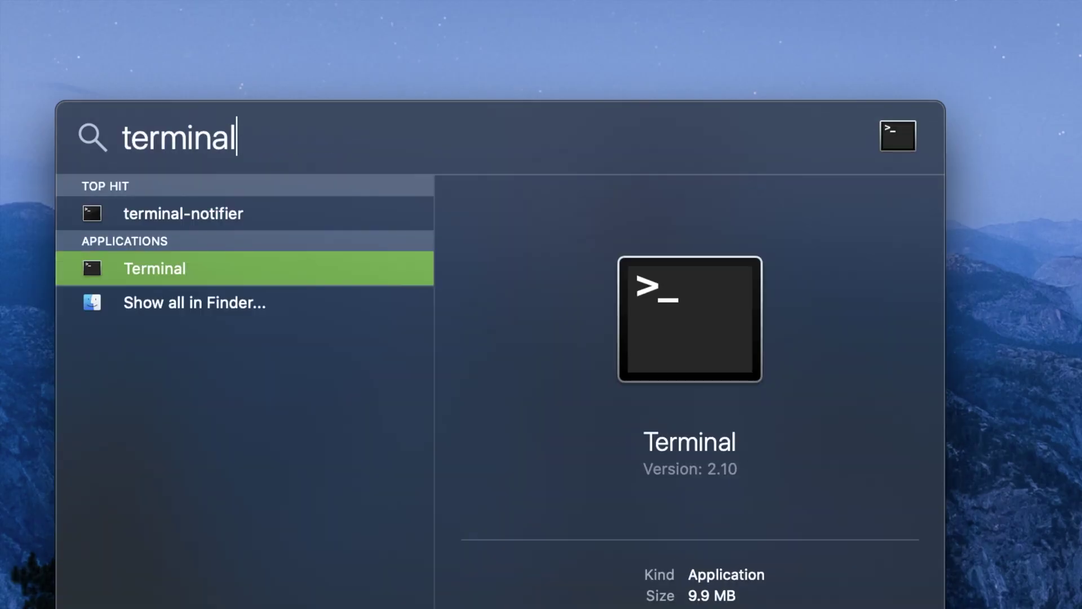
{"action": "key", "text": "Return"}
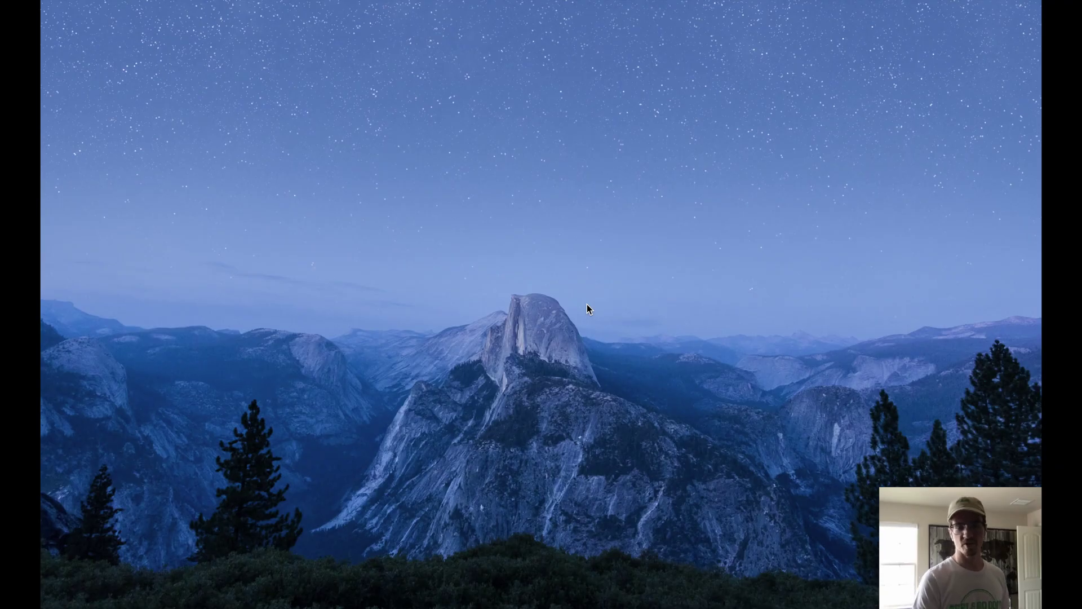
{"action": "type", "text": "n"}
{"action": "key", "text": "Return"}
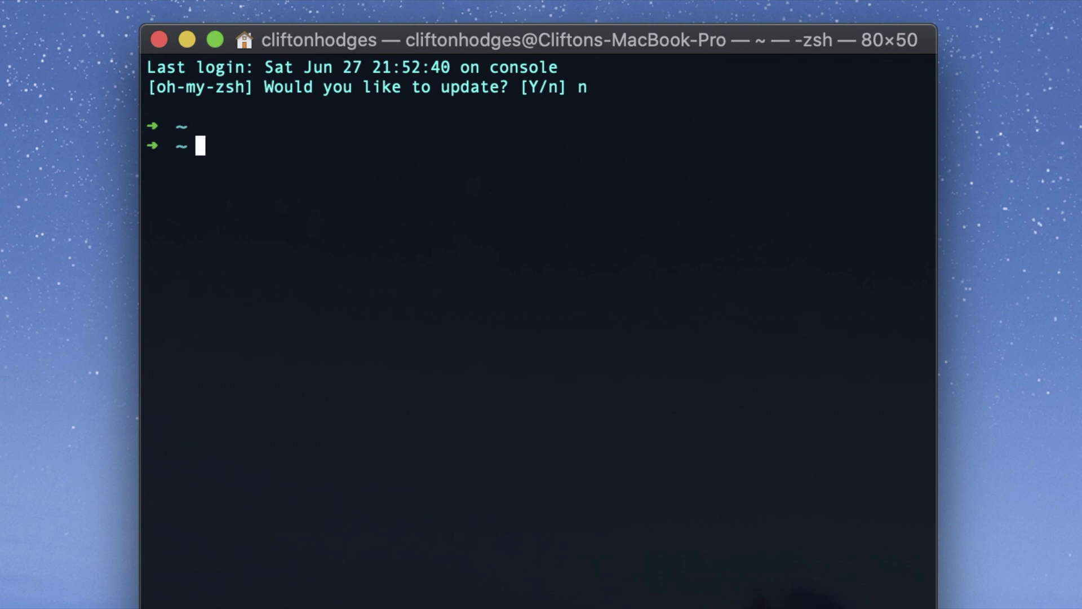
Run rm ~/Library/Preferences/com.apple.finder.plist, then quit Terminal
{"action": "type", "text": "rm ~/"}
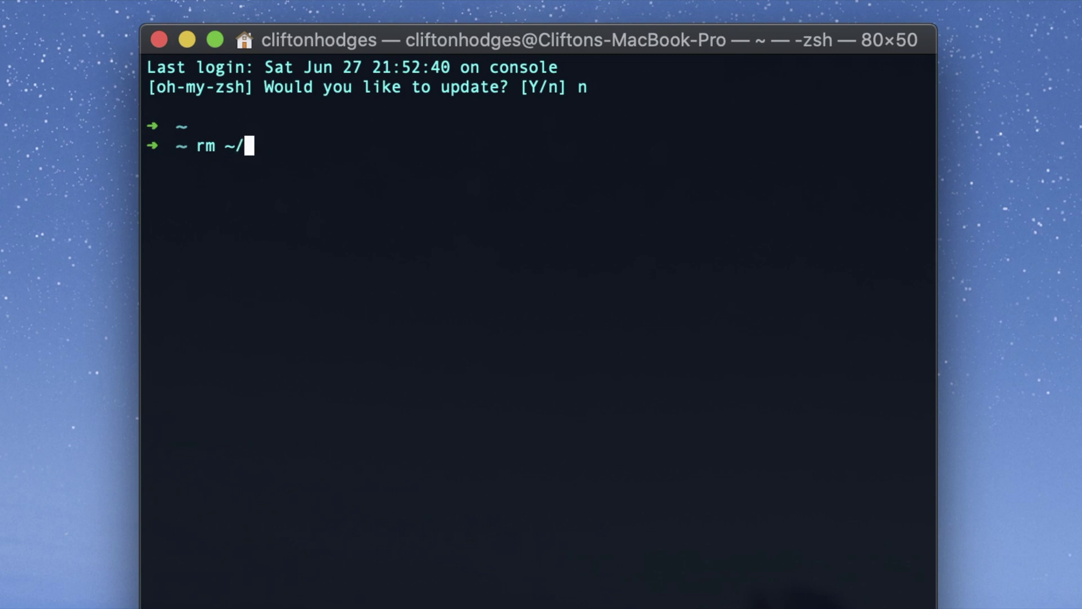
{"action": "type", "text": "Library/Preferences/com"}
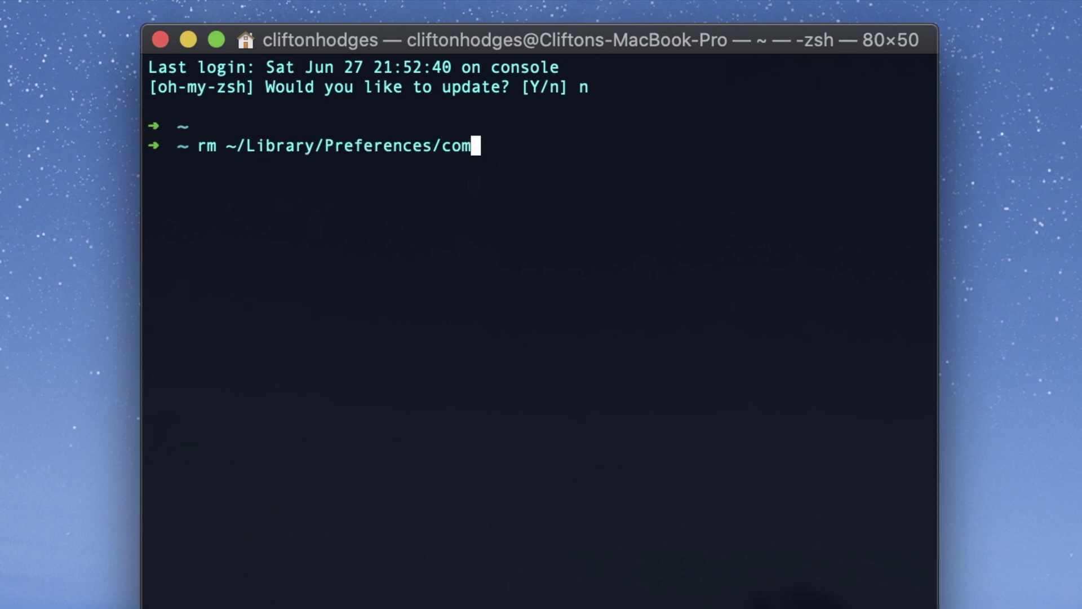
{"action": "type", "text": ".apple.finder"}
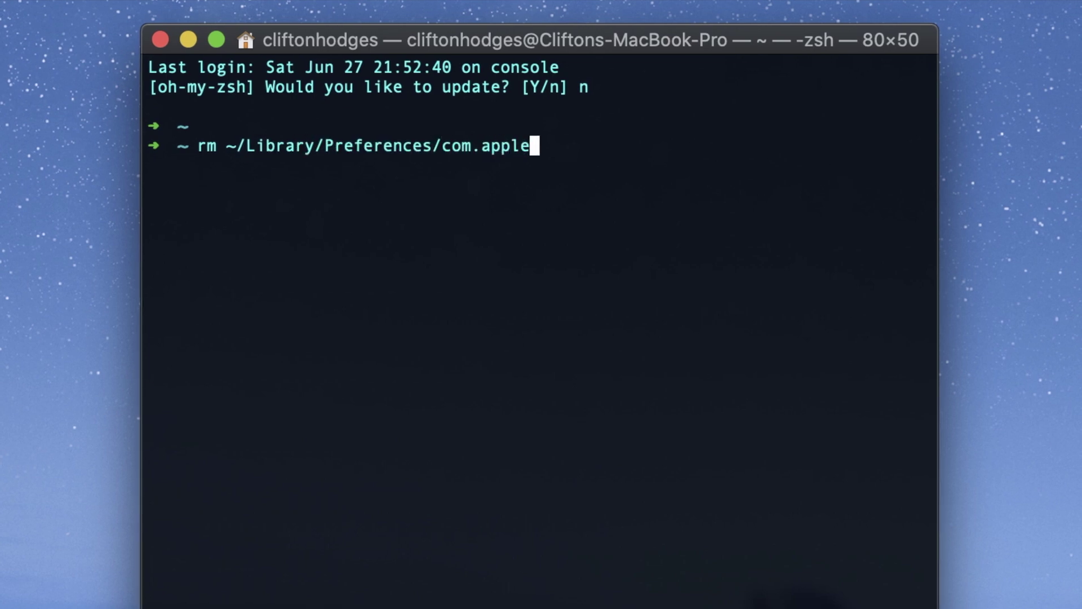
{"action": "type", "text": ".plist"}
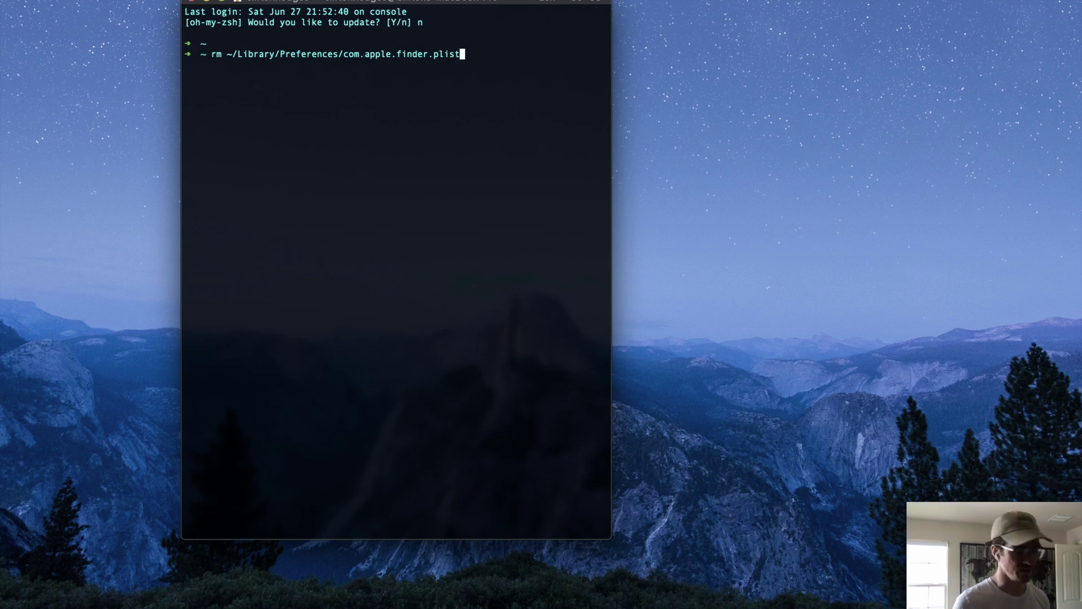
{"action": "key", "text": "Return"}
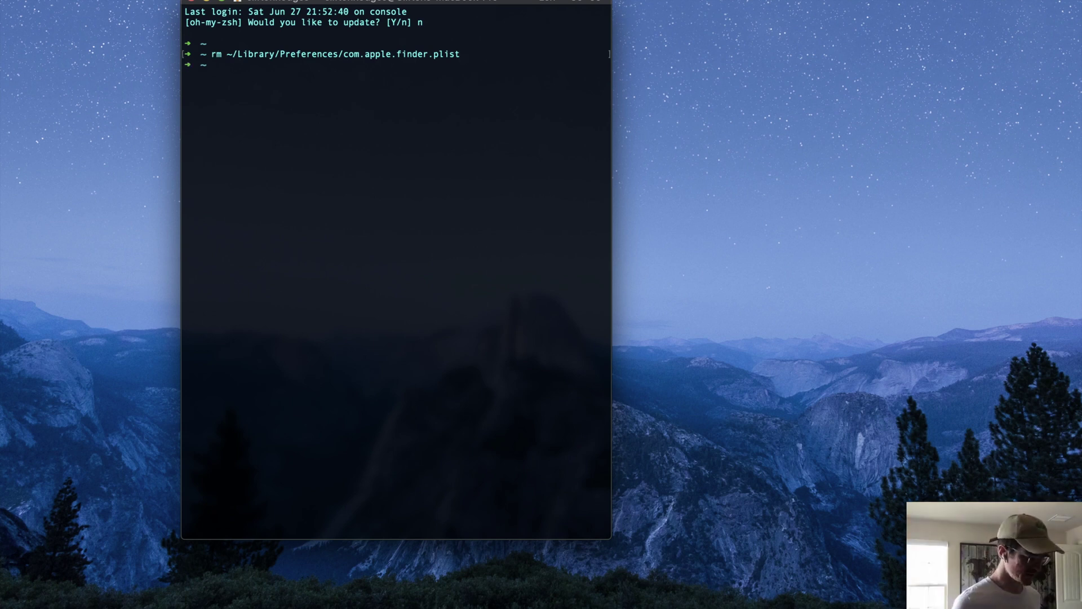
{"action": "key", "text": "super+q"}
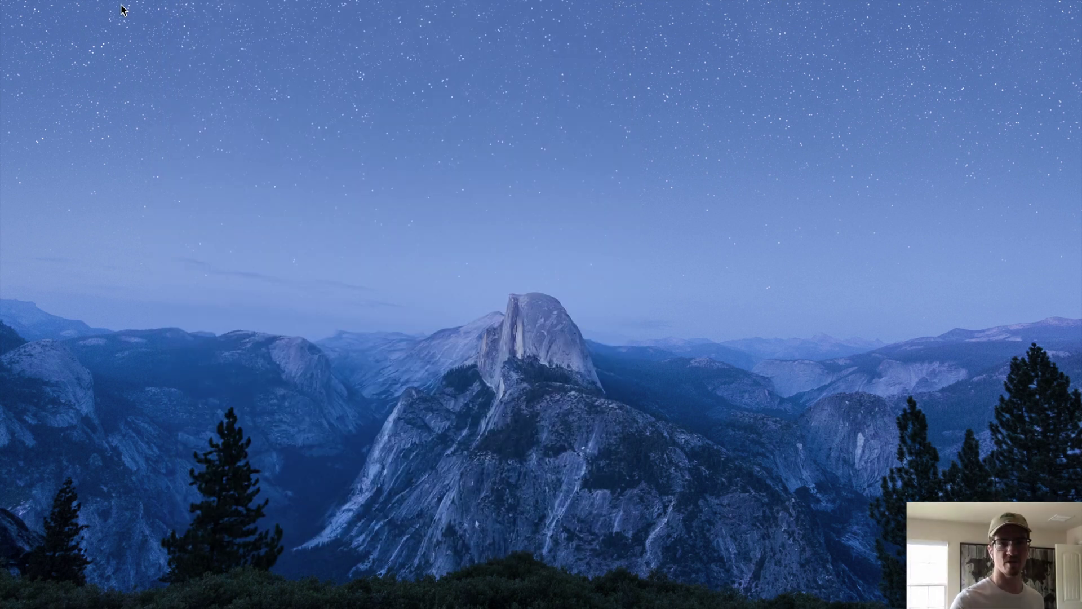
{"action": "left_click", "coordinate": [14, 1]}
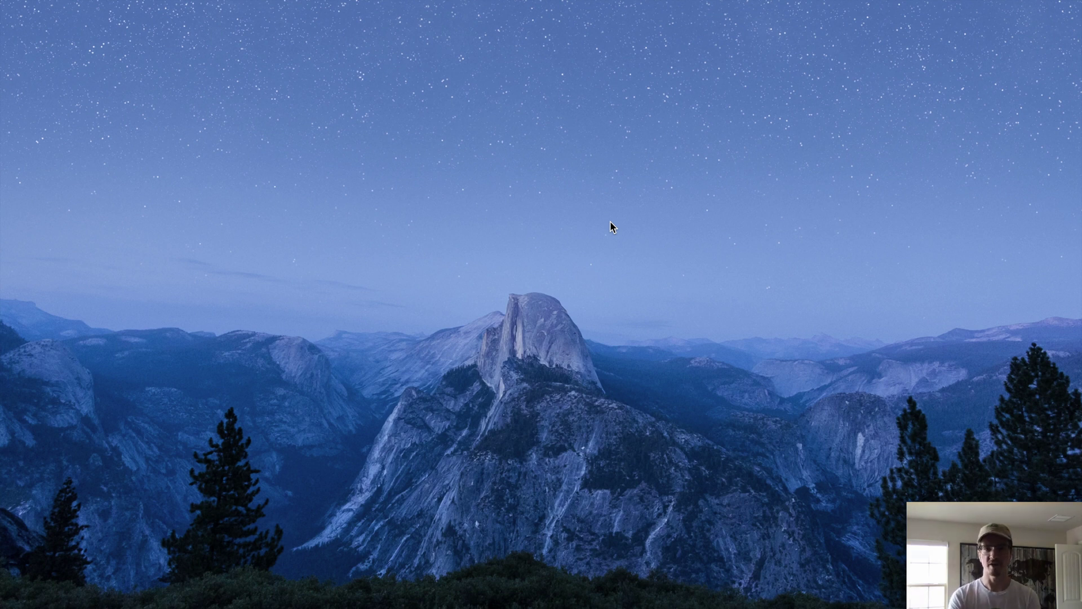
Launch Disk Utility via Spotlight and run First Aid on Macintosh HD - Data
{"action": "key", "text": "super+space"}
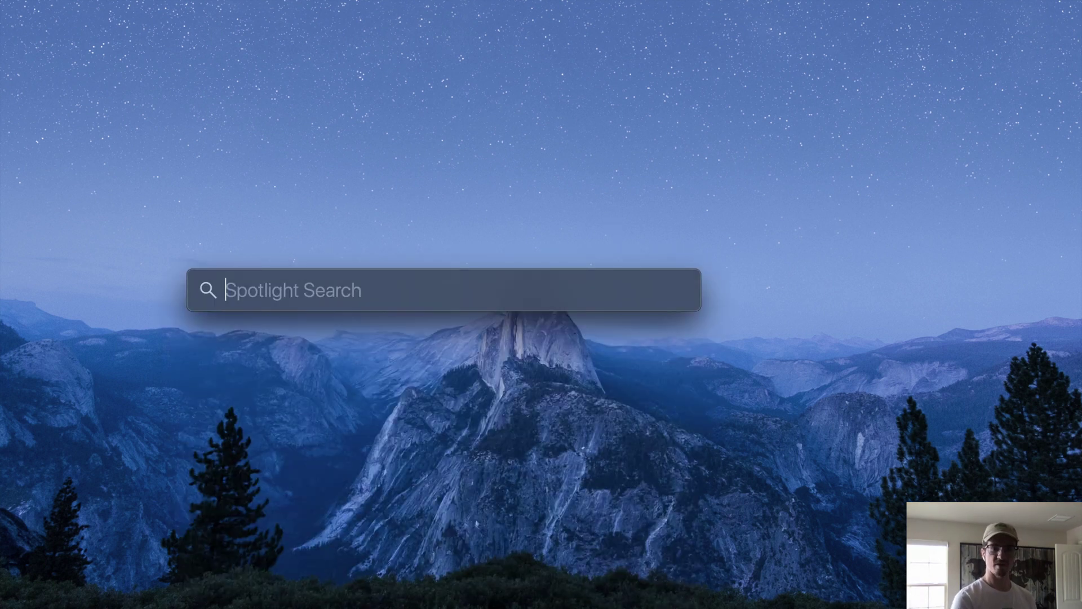
{"action": "type", "text": "disk"}
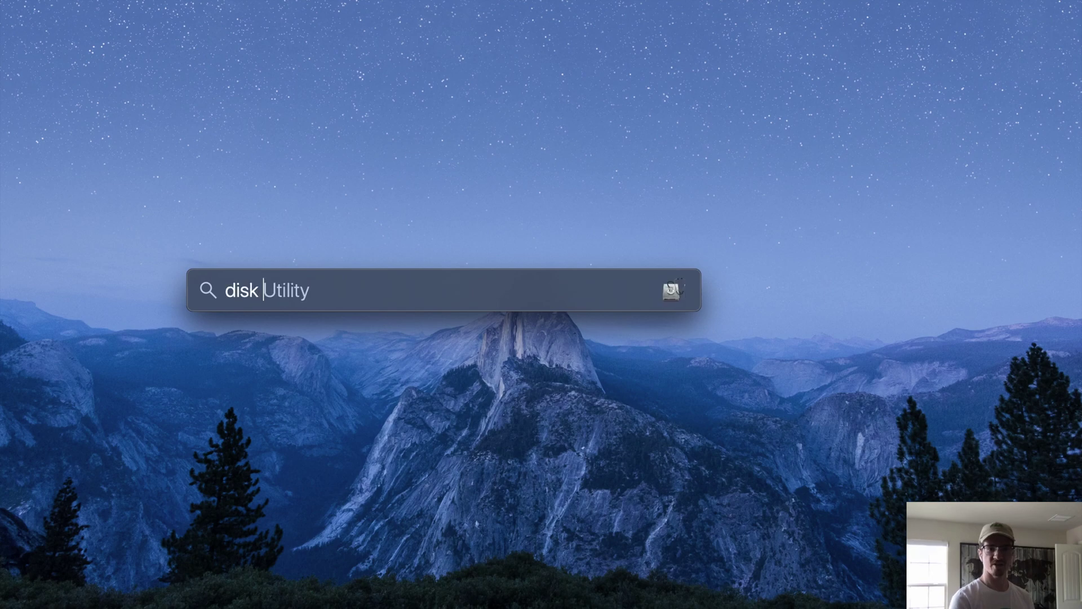
{"action": "key", "text": "Return"}
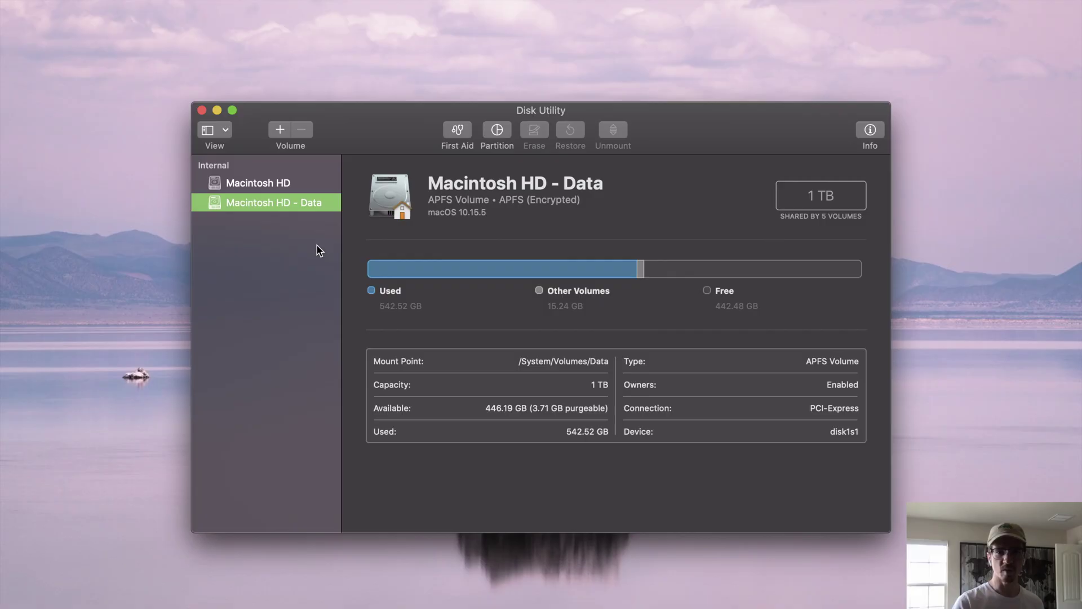
{"action": "left_click", "coordinate": [454, 133]}
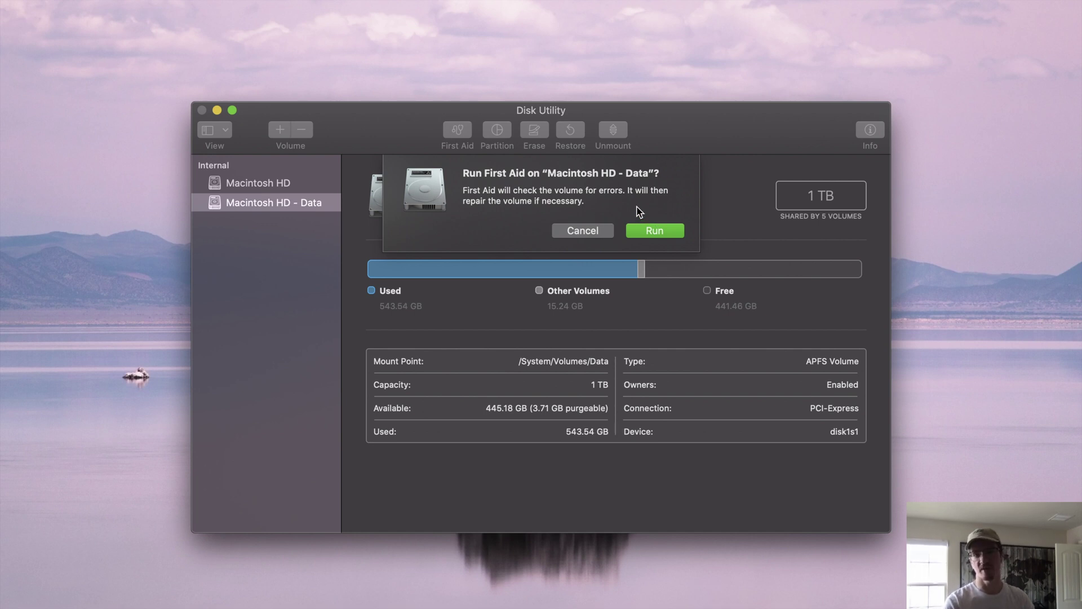
{"action": "left_click_drag", "start_coordinate": [595, 202], "coordinate": [463, 191]}
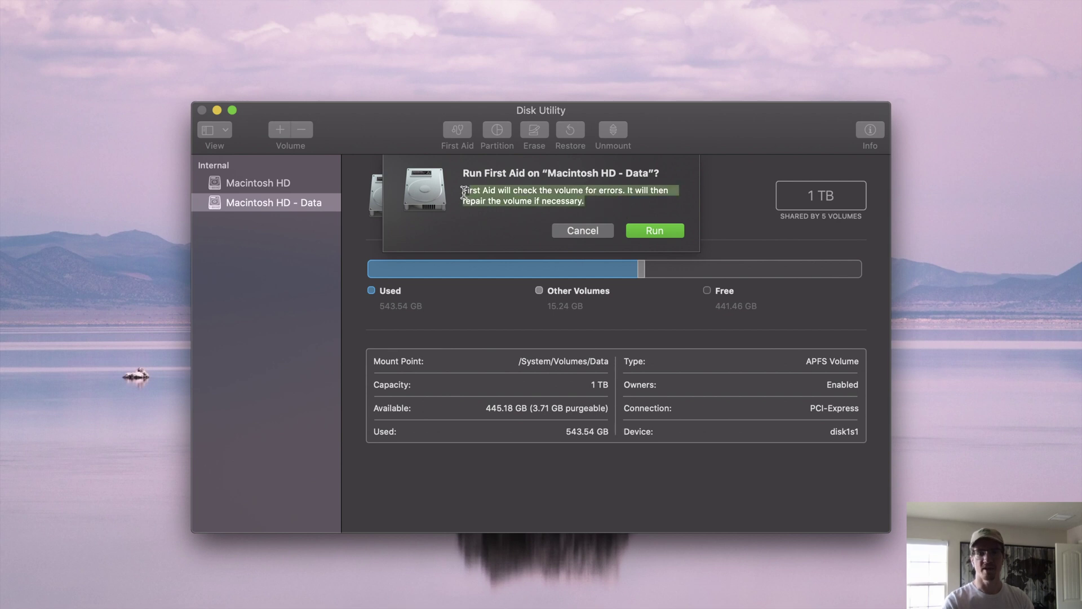
{"action": "left_click", "coordinate": [632, 202]}
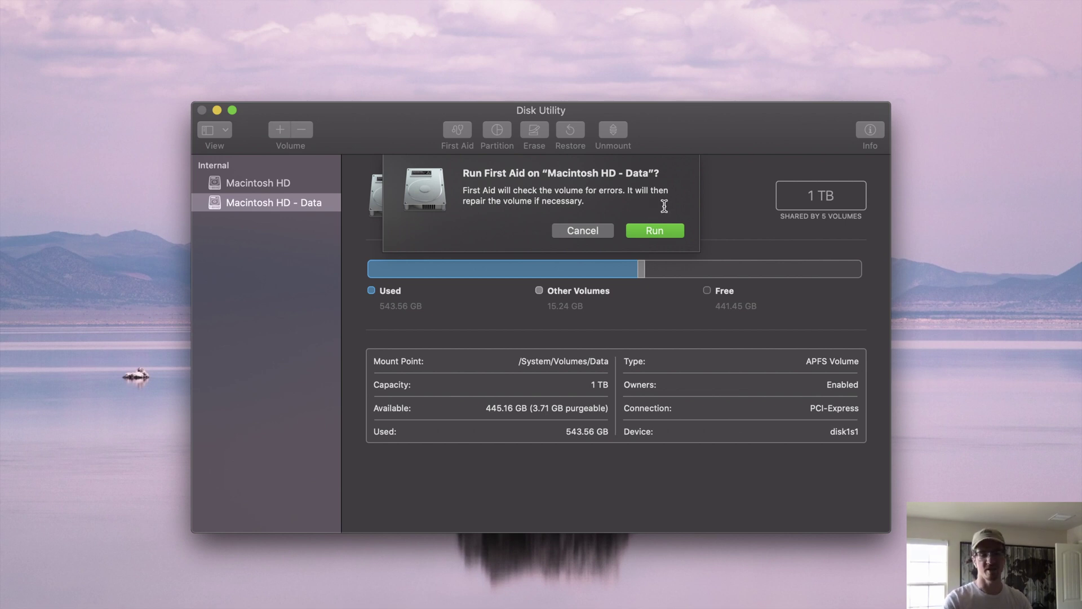
{"action": "left_click", "coordinate": [656, 228]}
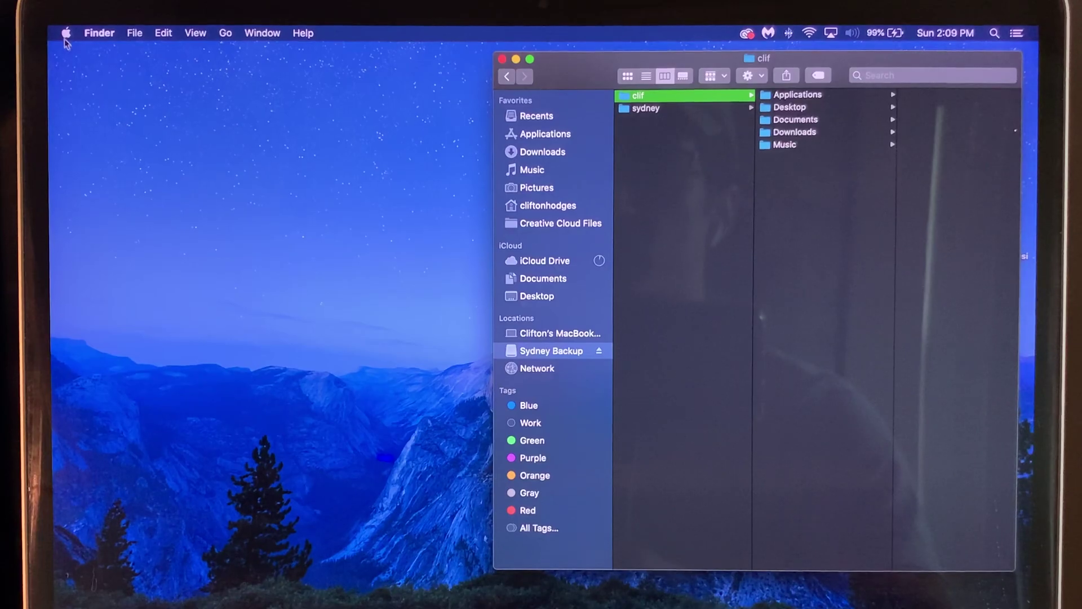
{"action": "left_click", "coordinate": [66, 33]}
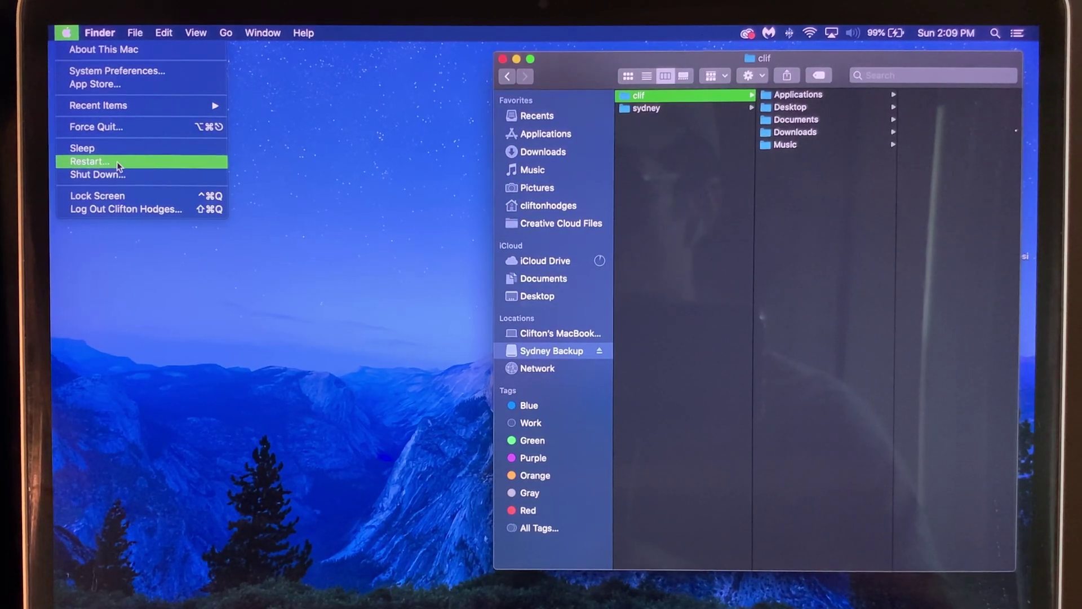
Choose Restart from the Apple menu to reboot into Recovery
{"action": "left_click", "coordinate": [116, 161]}
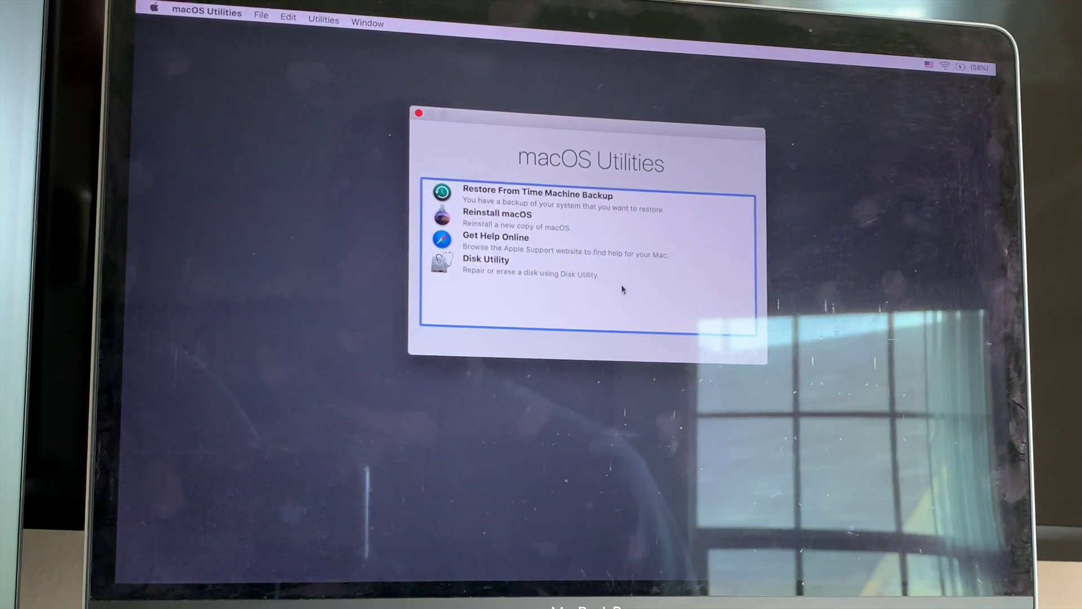
Open Disk Utility in Recovery, run First Aid on macOS Base System, then select Macintosh HD - Data
{"action": "left_click", "coordinate": [516, 273]}
{"action": "left_click", "coordinate": [732, 350]}
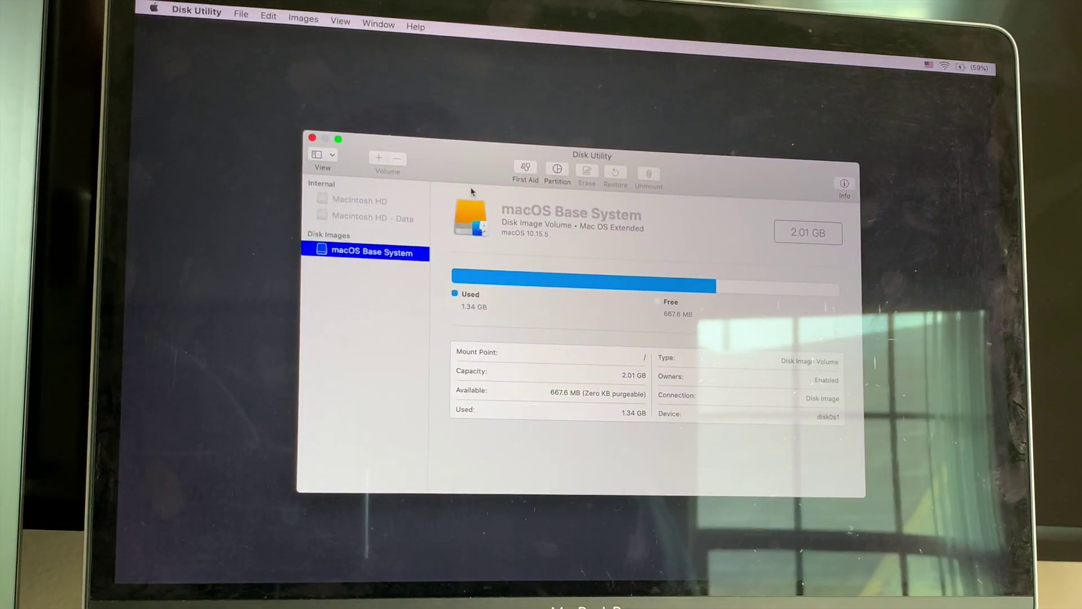
{"action": "left_click", "coordinate": [683, 253]}
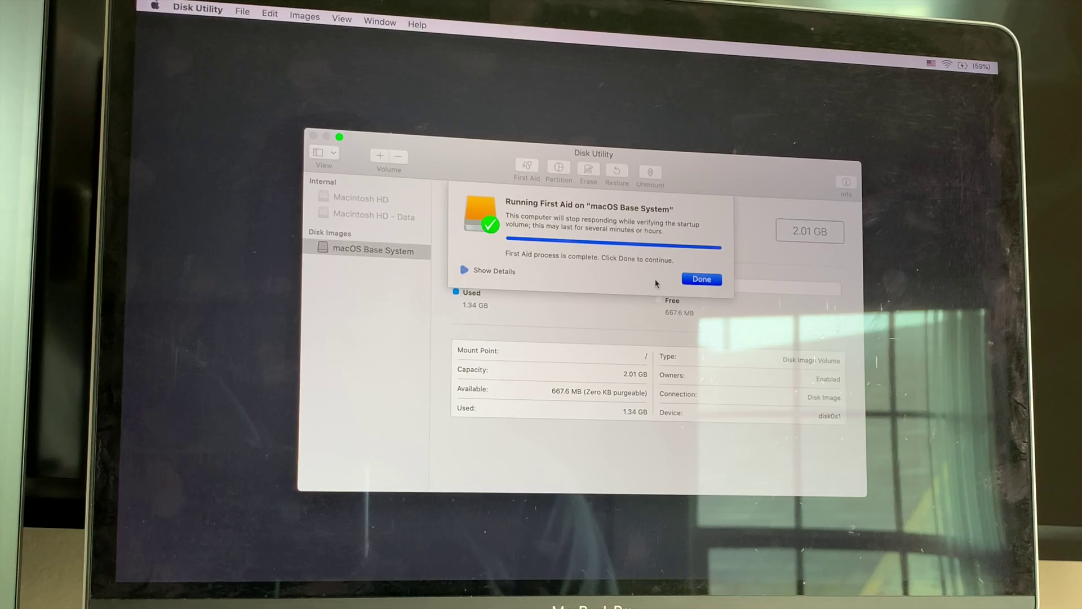
{"action": "left_click", "coordinate": [701, 279]}
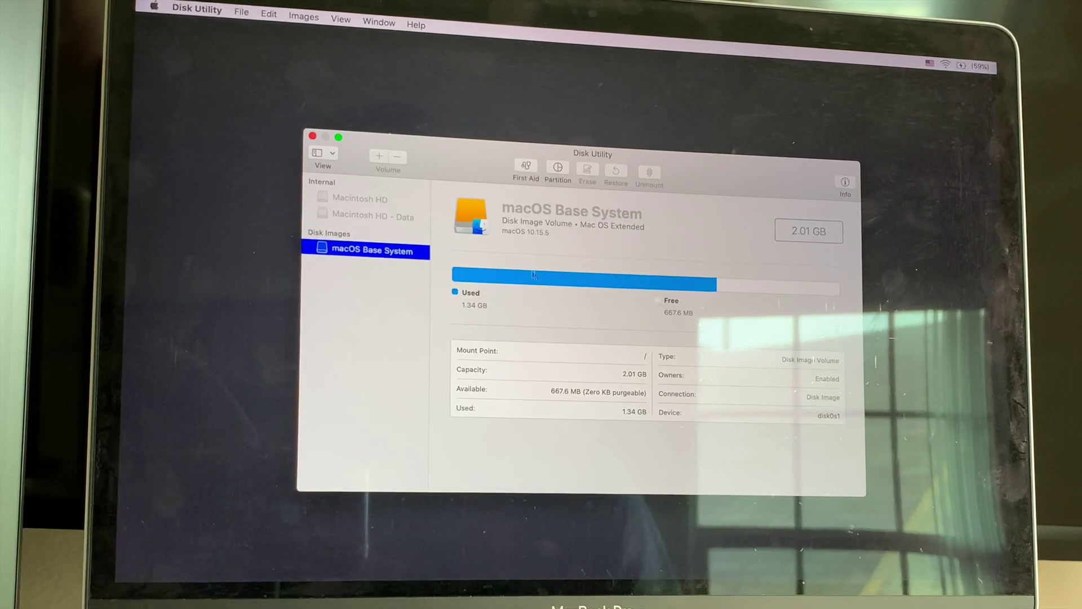
{"action": "left_click", "coordinate": [381, 217]}
Run First Aid on Macintosh HD - Data, unlocking it with the disk password
{"action": "left_click", "coordinate": [526, 169]}
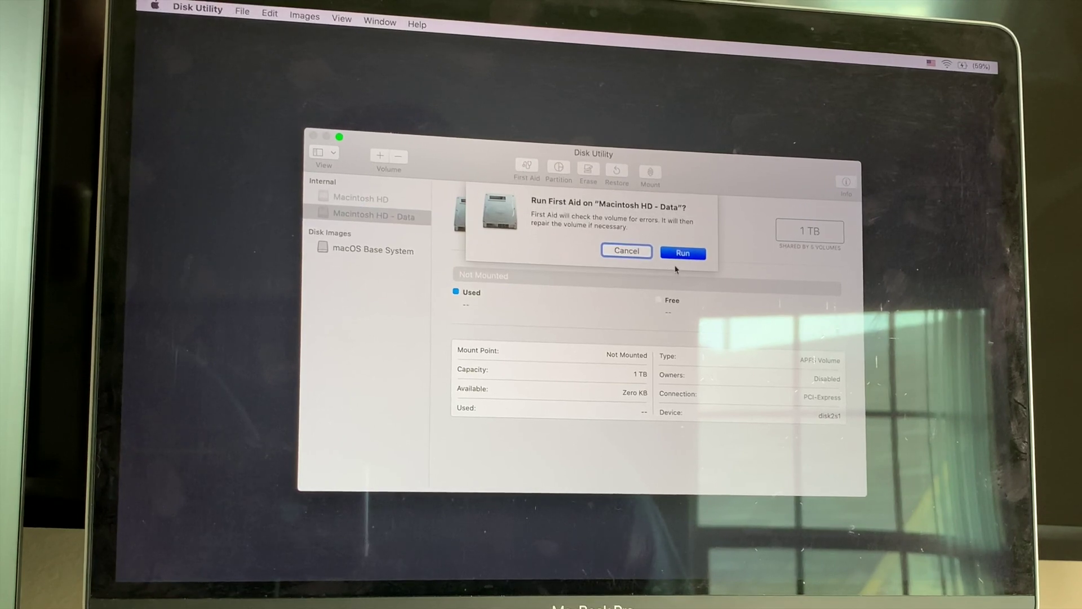
{"action": "left_click", "coordinate": [681, 255]}
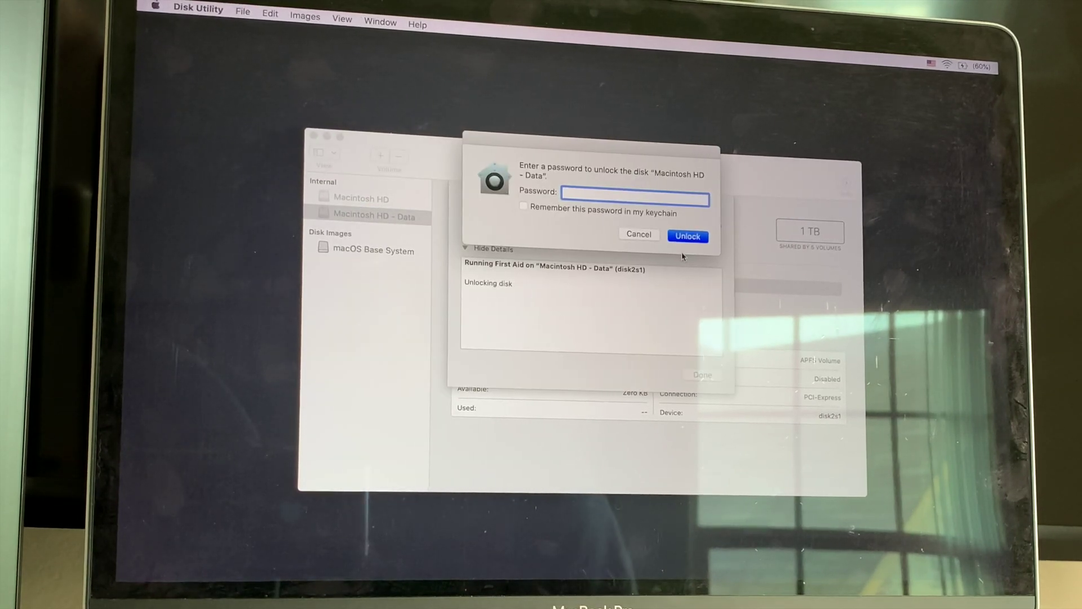
{"action": "key", "text": "Return"}
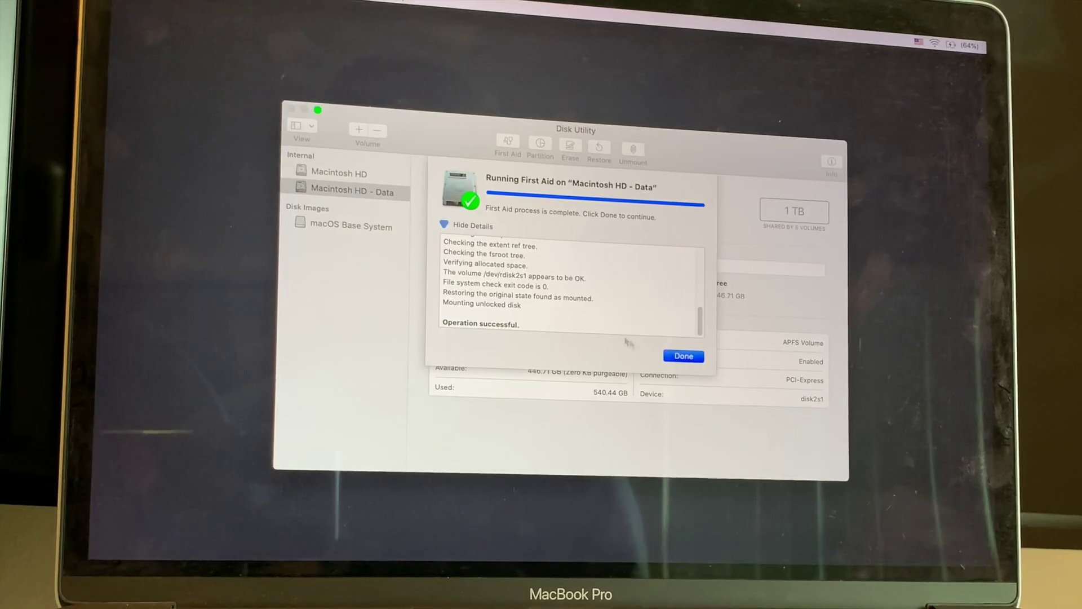
{"action": "left_click", "coordinate": [684, 355]}
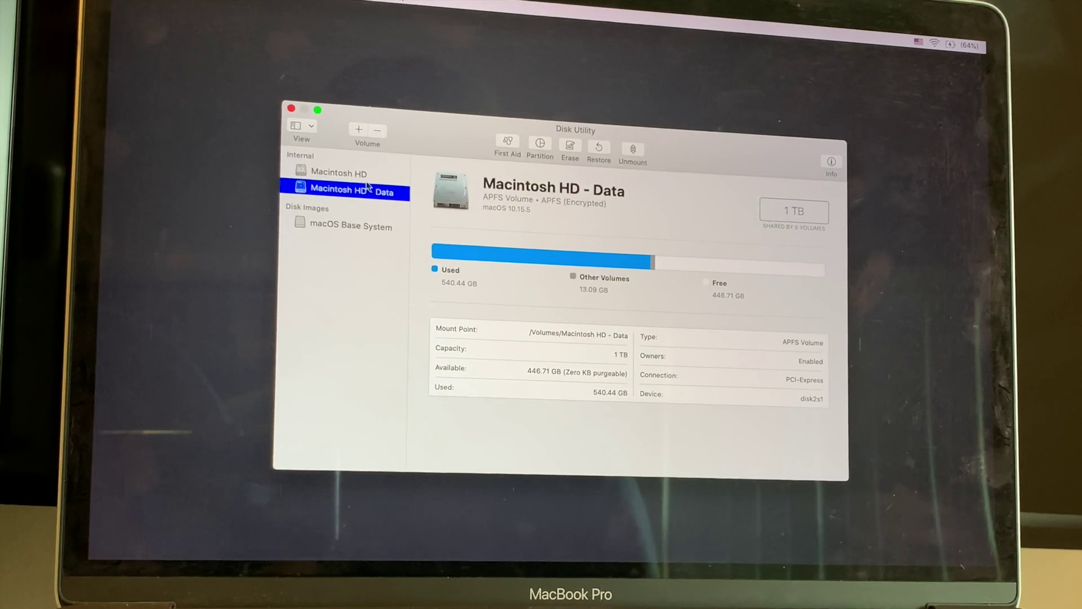
Select Macintosh HD and start First Aid on it
{"action": "left_click", "coordinate": [338, 172]}
{"action": "left_click", "coordinate": [519, 148]}
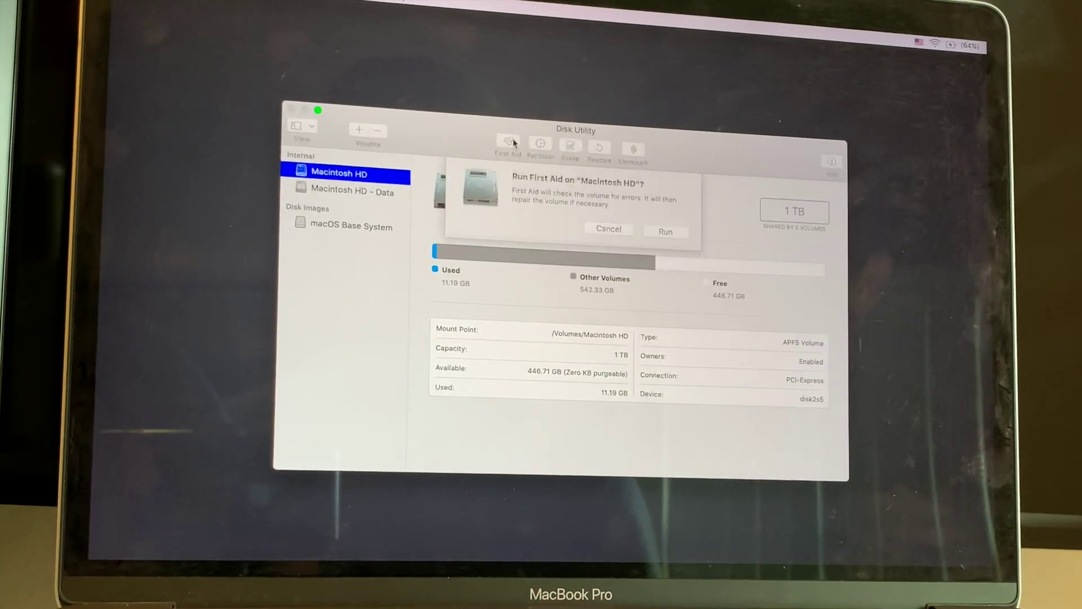
{"action": "left_click", "coordinate": [667, 231]}
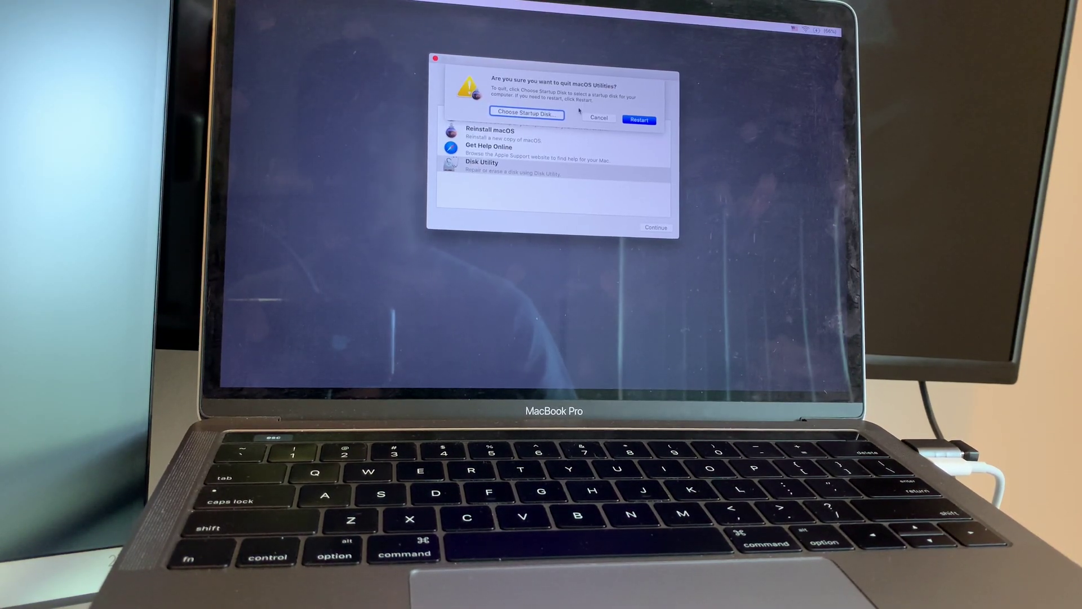
Cancel the quit prompt, close macOS Utilities and choose Restart
{"action": "left_click", "coordinate": [597, 117]}
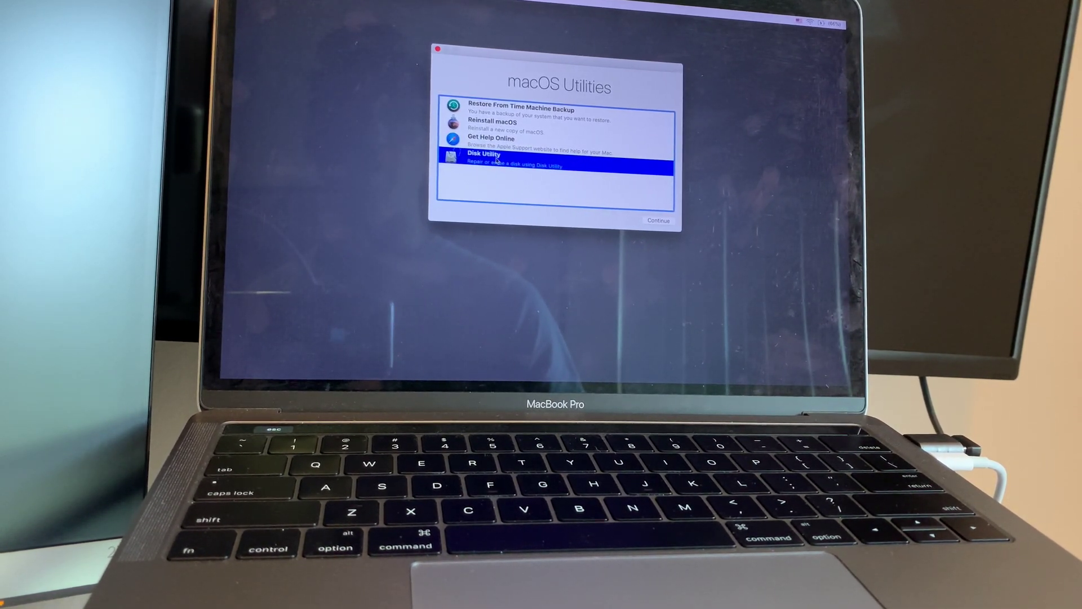
{"action": "left_click", "coordinate": [438, 49]}
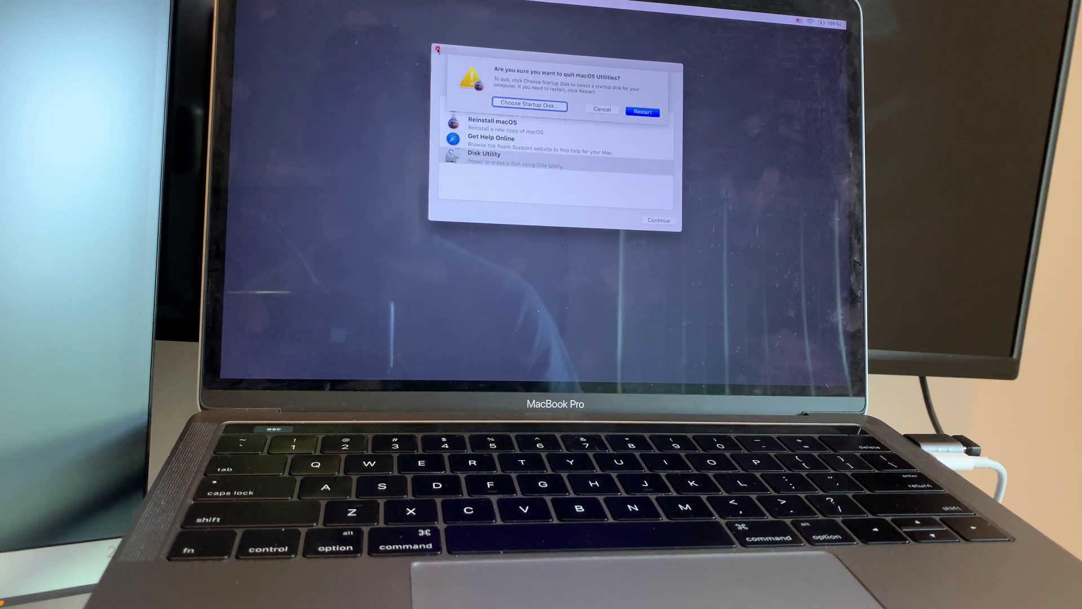
{"action": "left_click", "coordinate": [641, 112]}
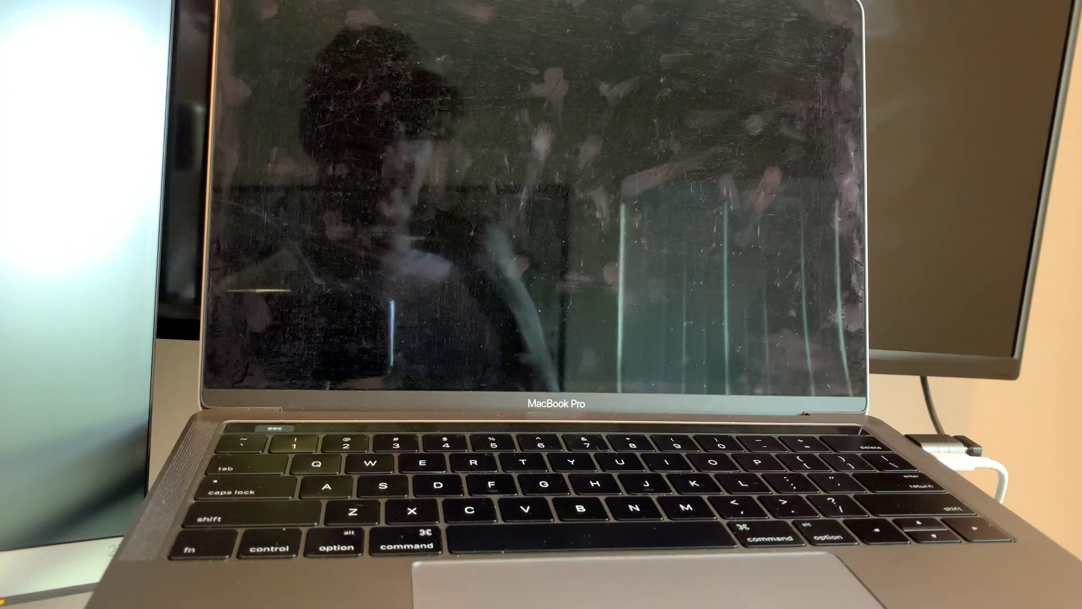